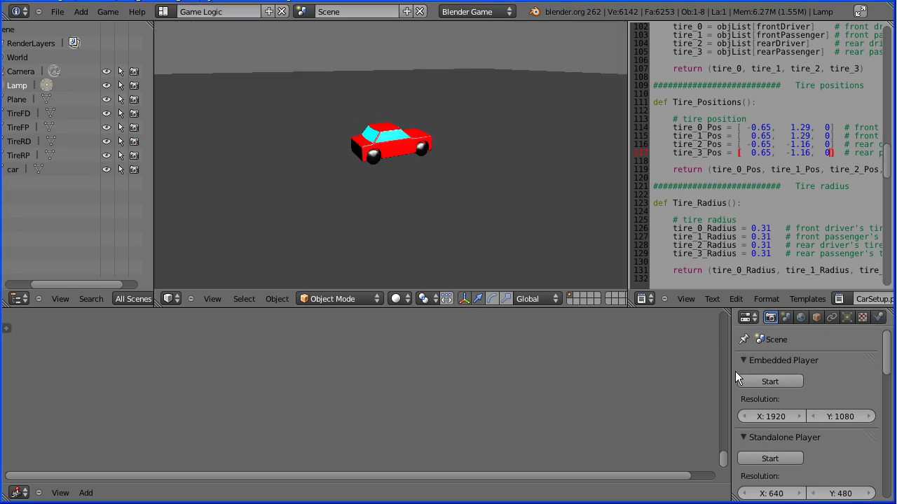
# Step: Test-drive the car in the running game, accelerating forward and steering left, and end the game
pyautogui.press('Up')
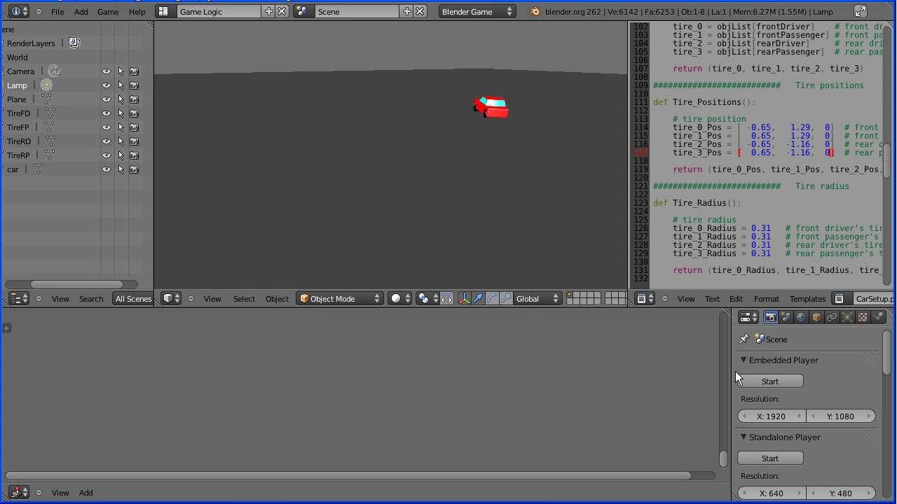
pyautogui.press('Left')
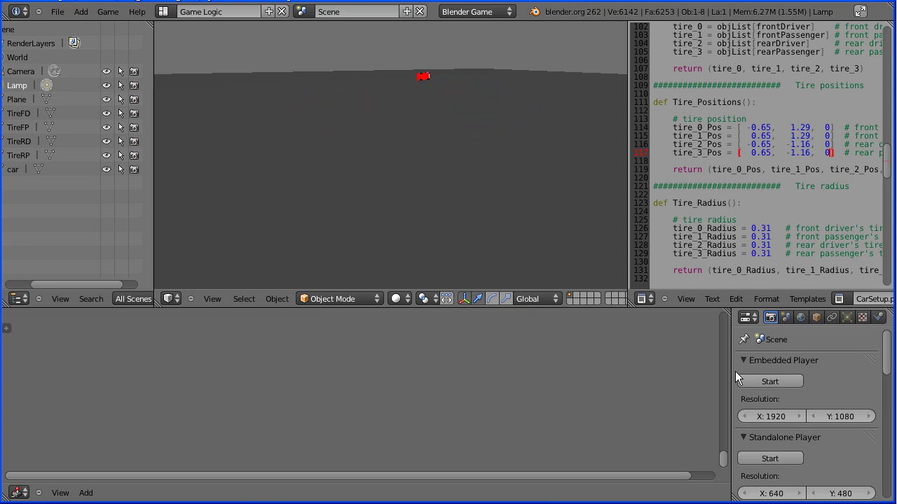
pyautogui.press('Escape')
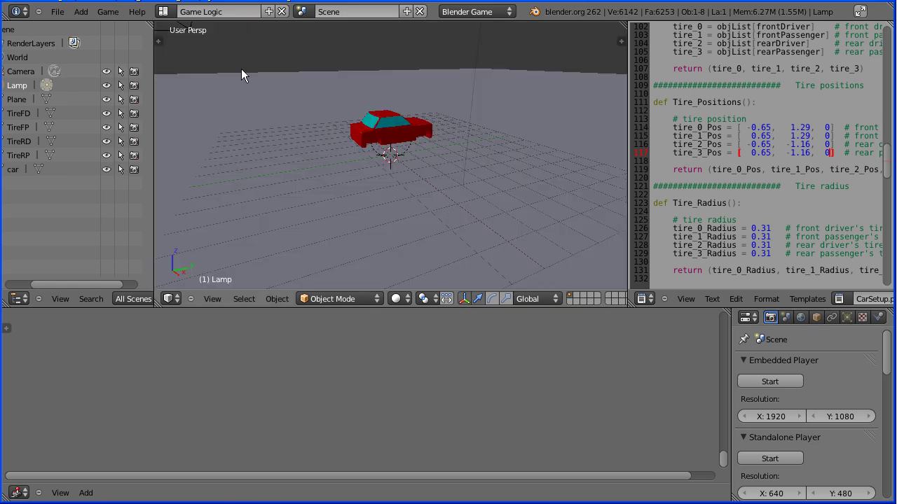
# Step: Start a new scene and open the recent file secondTut6.blend
pyautogui.click(56, 11)
pyautogui.click(67, 25)
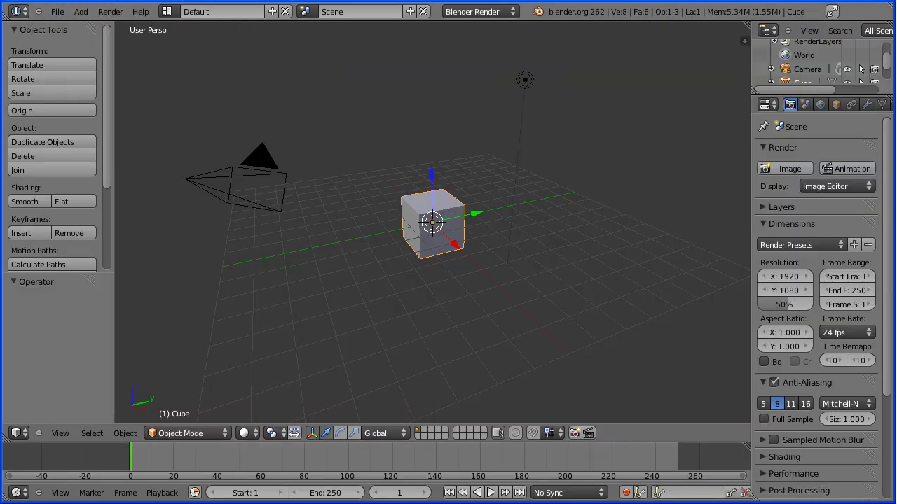
pyautogui.click(62, 14)
pyautogui.moveTo(101, 54)
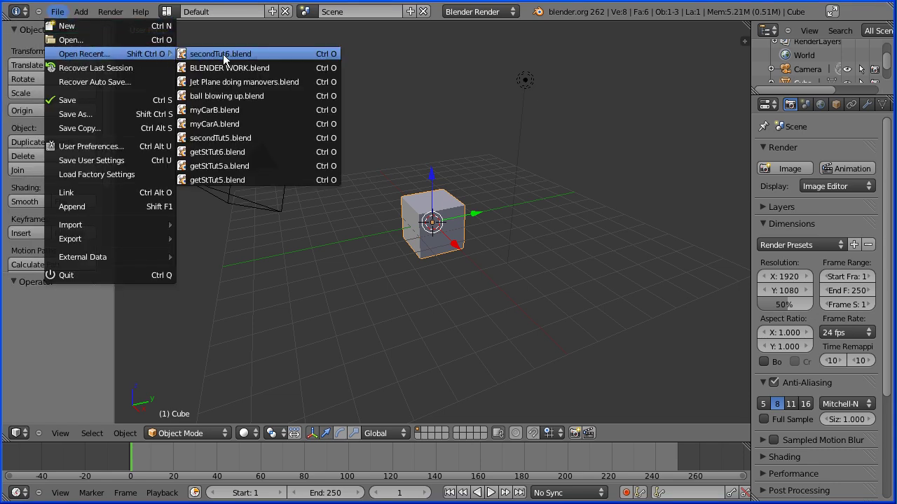
pyautogui.click(223, 54)
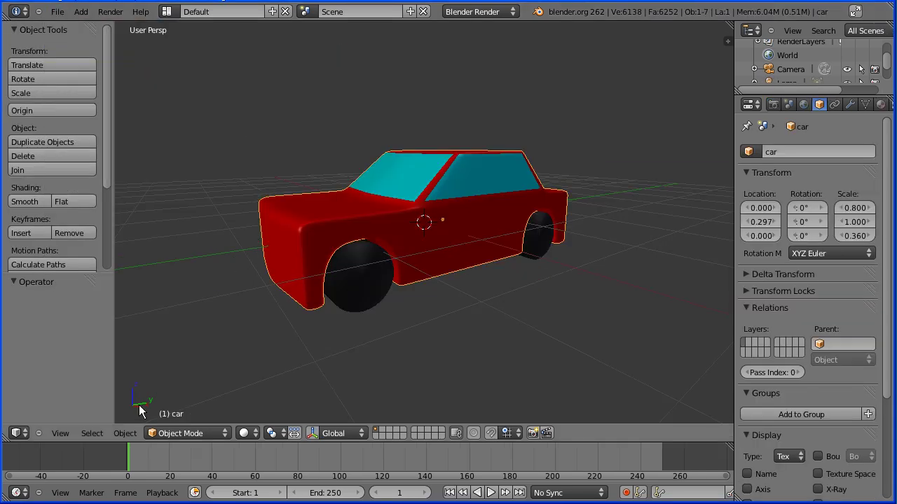
# Step: Switch to the right orthographic view and set the car's Z rotation to 180°
pyautogui.click(62, 433)
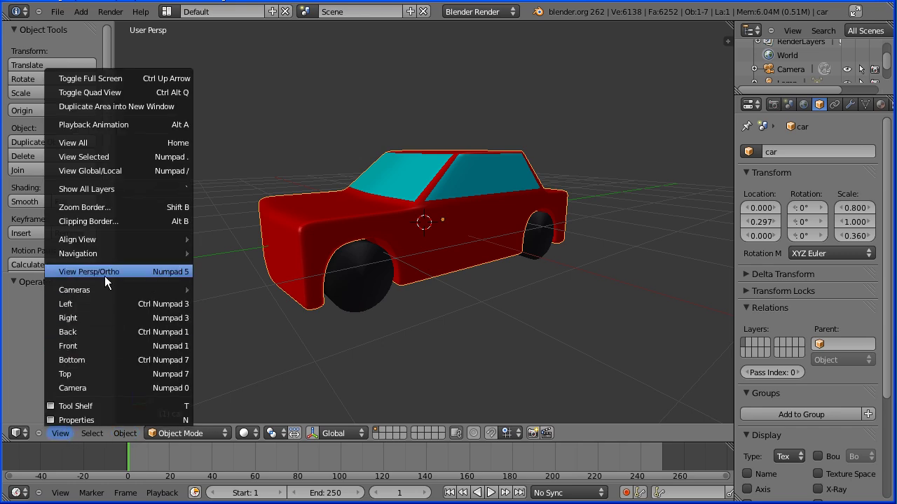
pyautogui.click(140, 272)
pyautogui.click(61, 434)
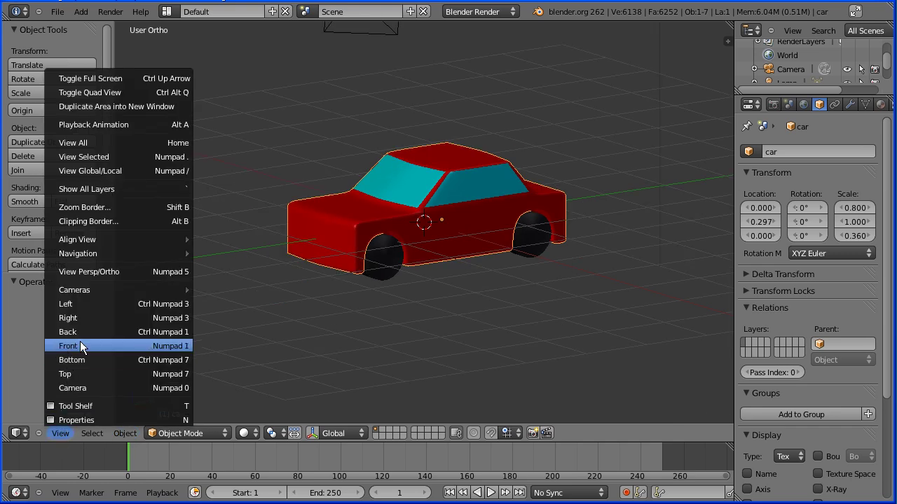
pyautogui.click(130, 317)
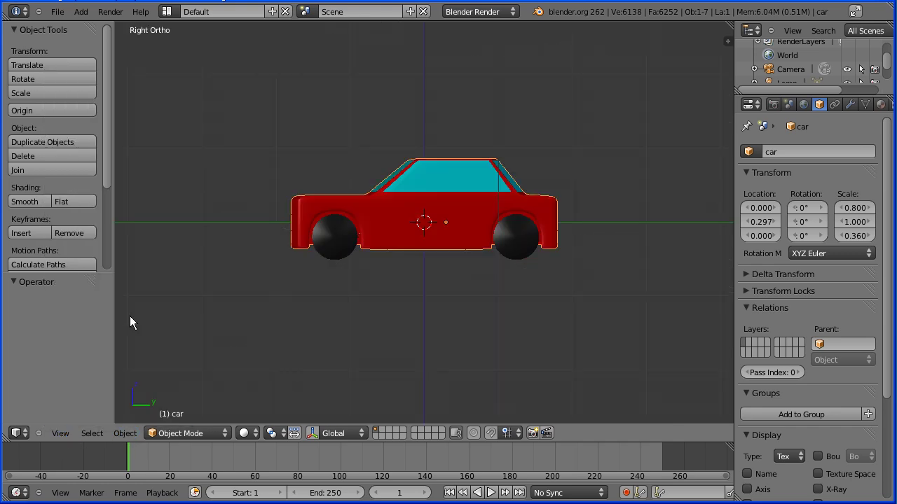
pyautogui.click(807, 237)
pyautogui.write('180')
pyautogui.press('Return')
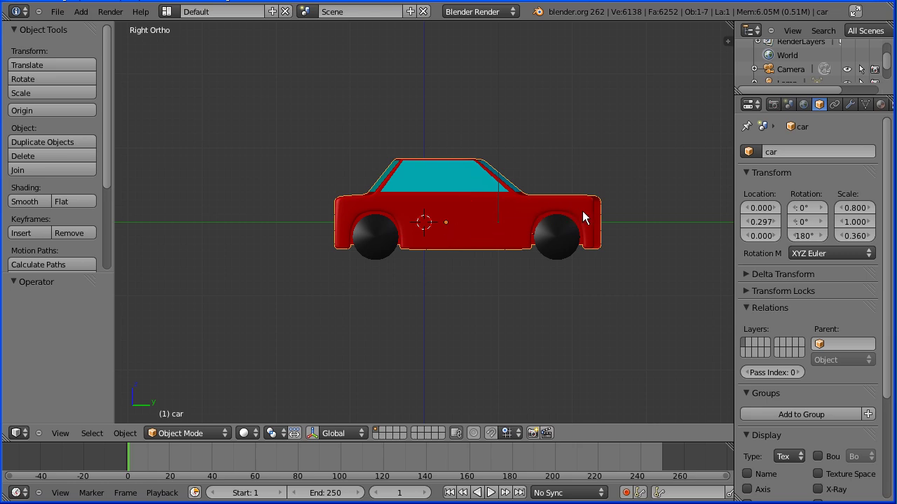
# Step: Set the car's origin to its geometry
pyautogui.click(132, 437)
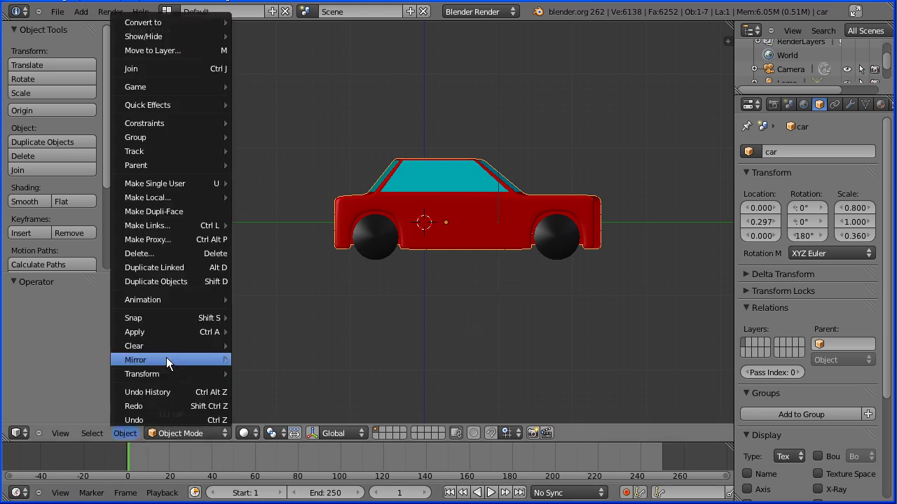
pyautogui.moveTo(170, 372)
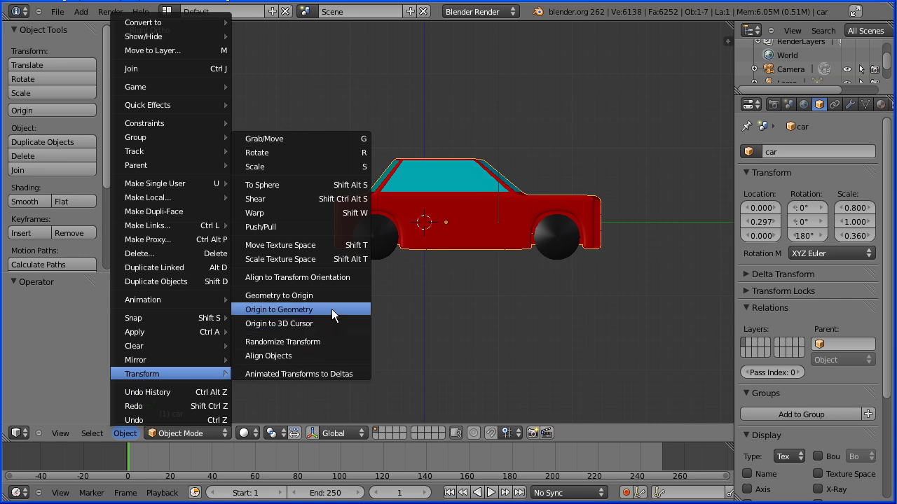
pyautogui.click(349, 310)
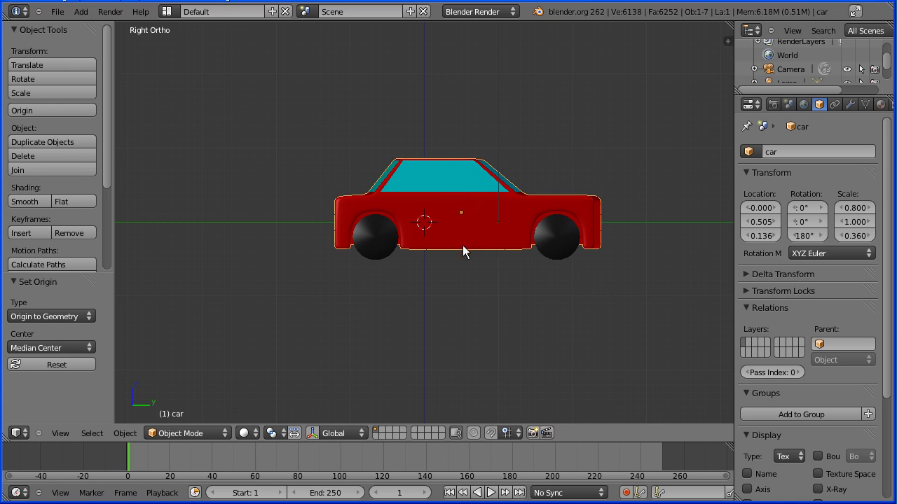
# Step: Raise the car's entire mesh about 0.397 along global Z in Edit Mode and return to Object Mode
pyautogui.click(199, 434)
pyautogui.click(201, 406)
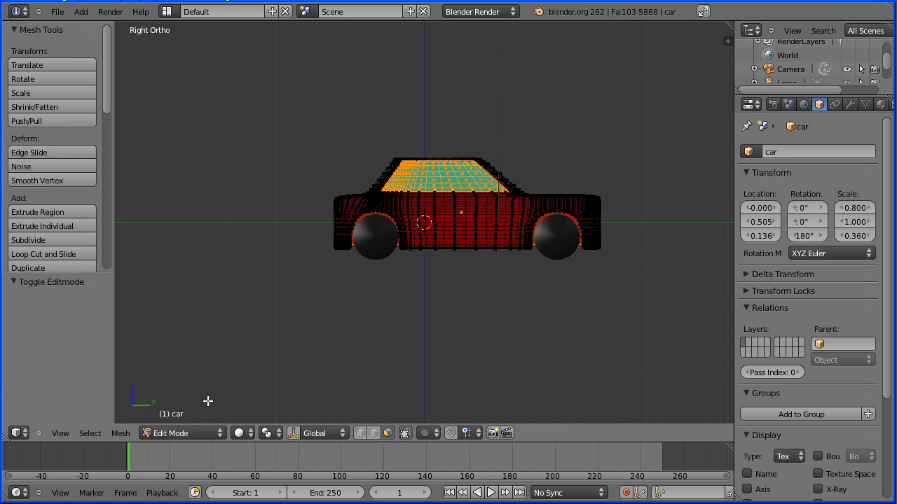
pyautogui.press('a')
pyautogui.press('a')
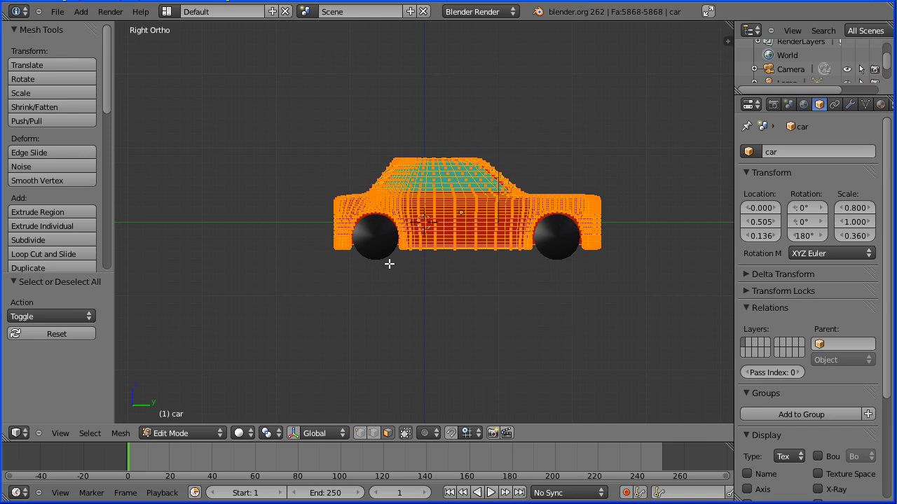
pyautogui.press('g')
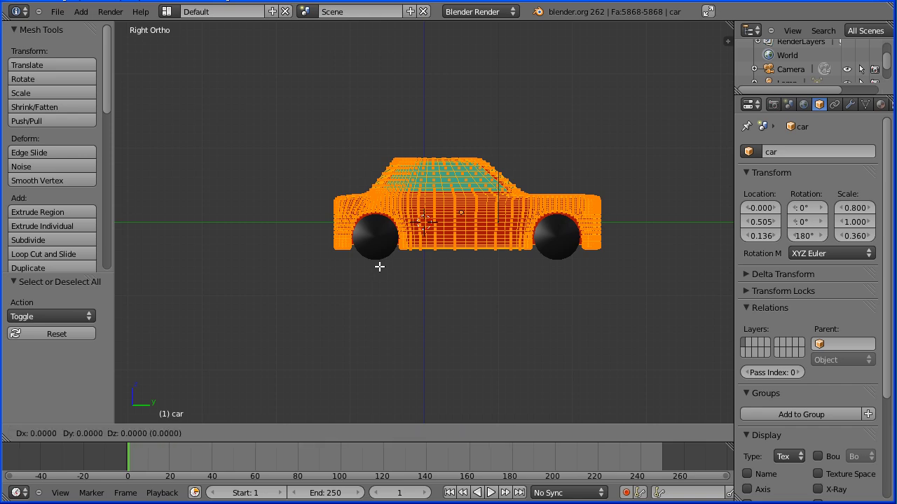
pyautogui.press('z')
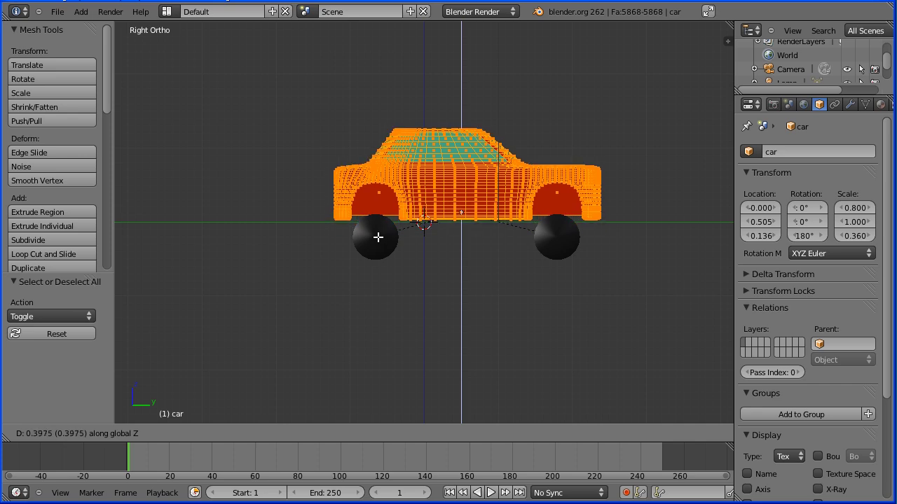
pyautogui.click(378, 238)
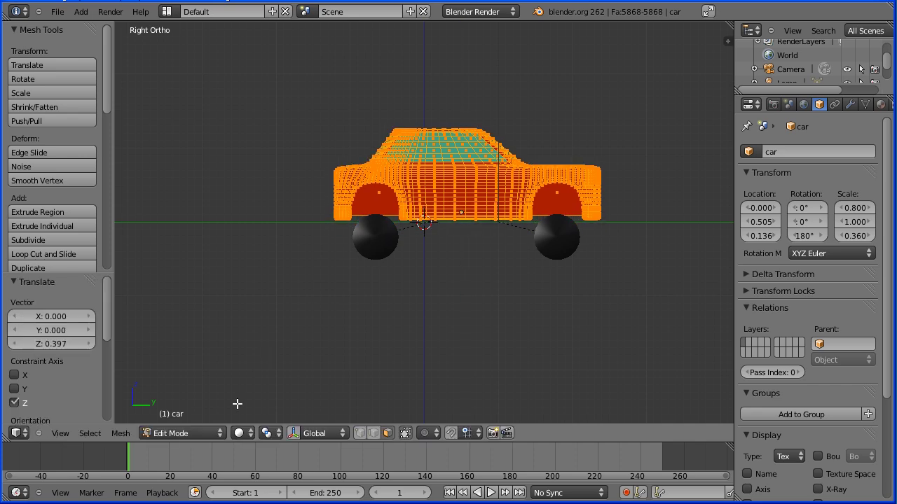
pyautogui.click(190, 433)
pyautogui.click(192, 419)
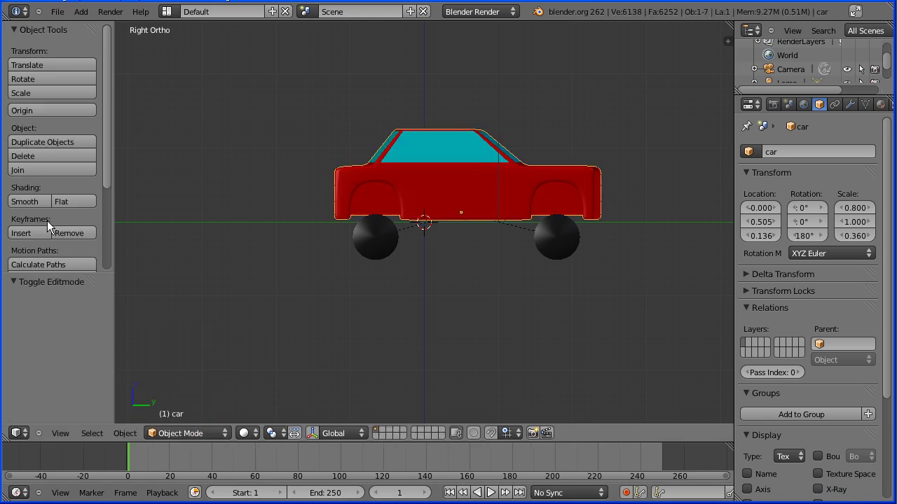
# Step: Snap the car to the 3D cursor and apply its rotation and scale
pyautogui.click(125, 433)
pyautogui.moveTo(172, 317)
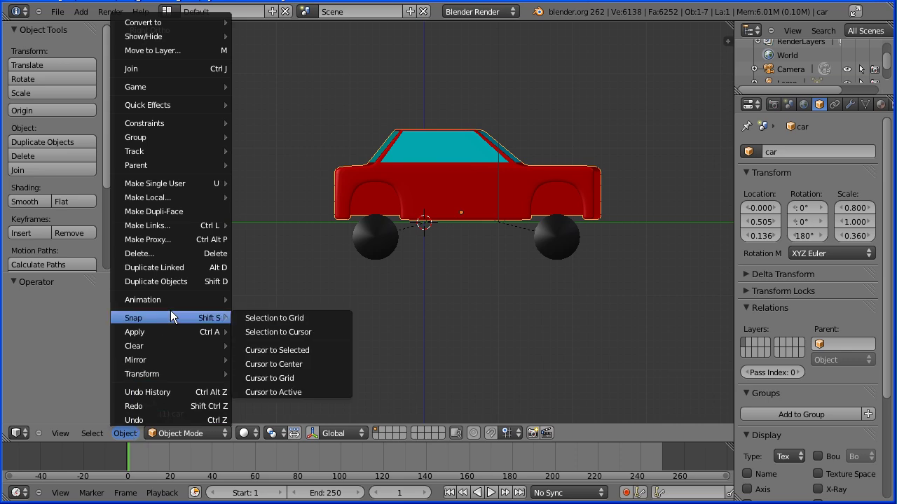
pyautogui.click(327, 331)
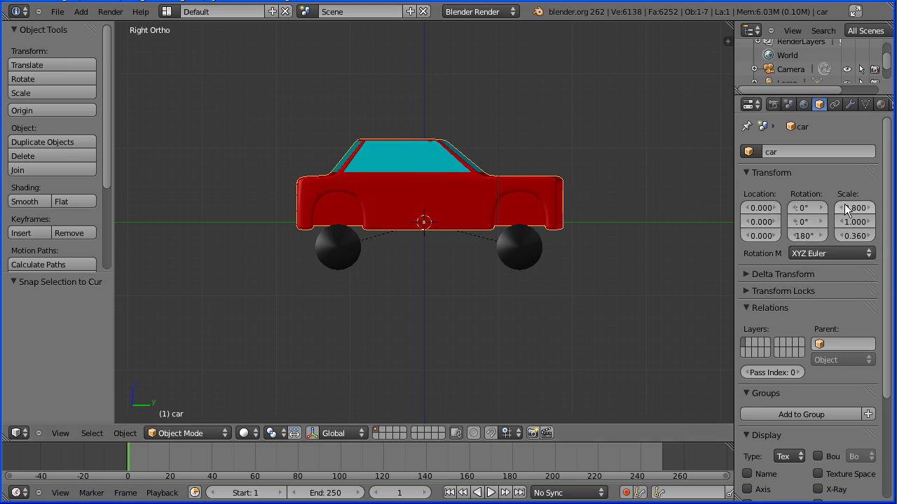
pyautogui.click(127, 433)
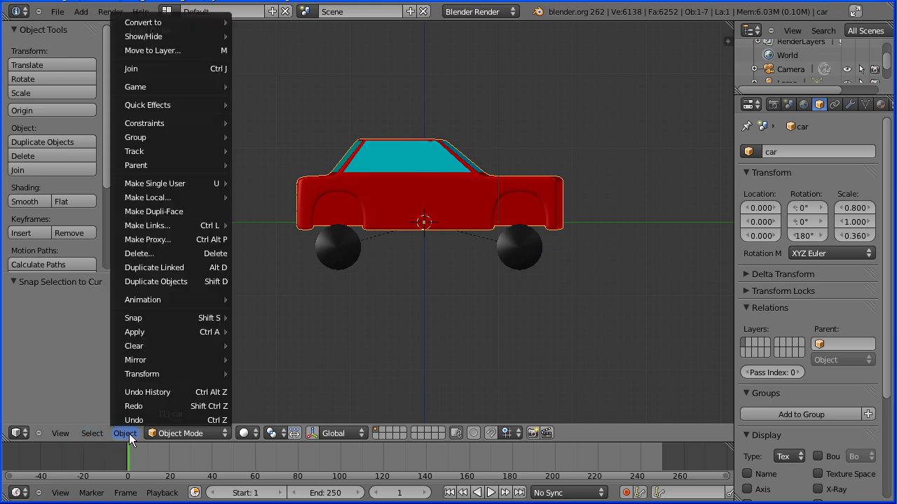
pyautogui.moveTo(156, 334)
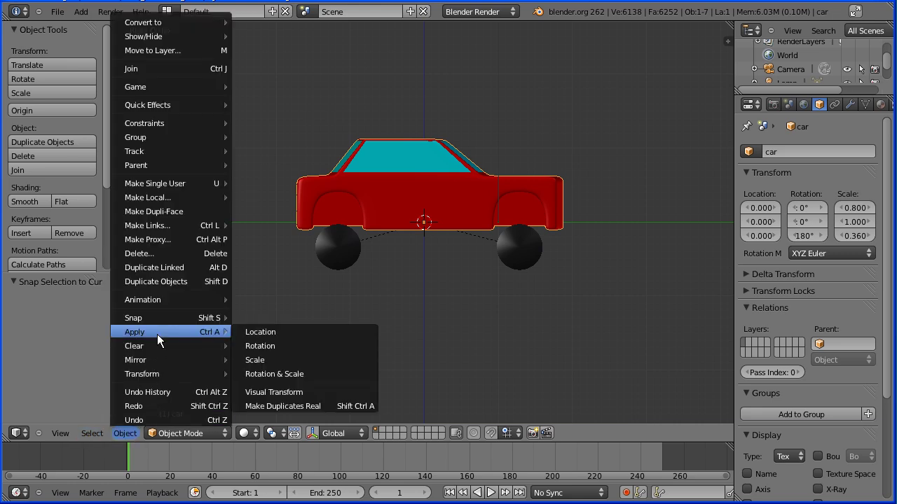
pyautogui.click(357, 376)
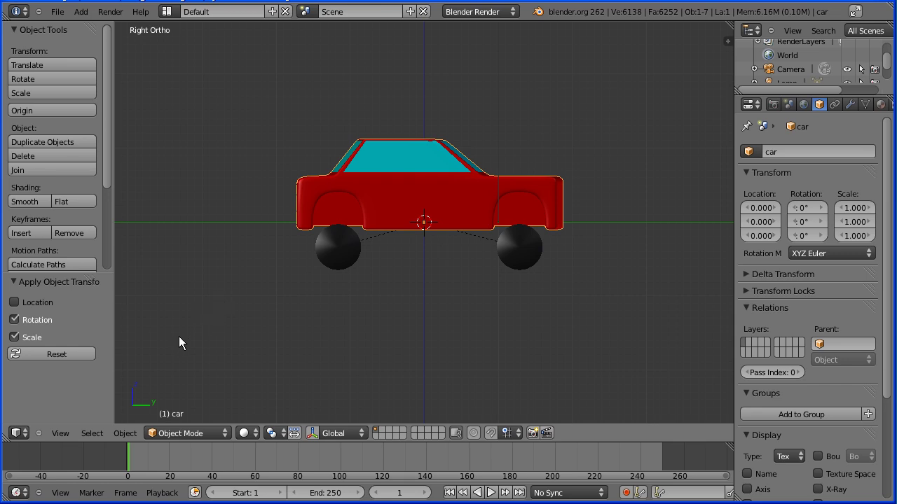
# Step: Select all four wheels in the bottom view and clear their parent while keeping the transformation
pyautogui.click(62, 434)
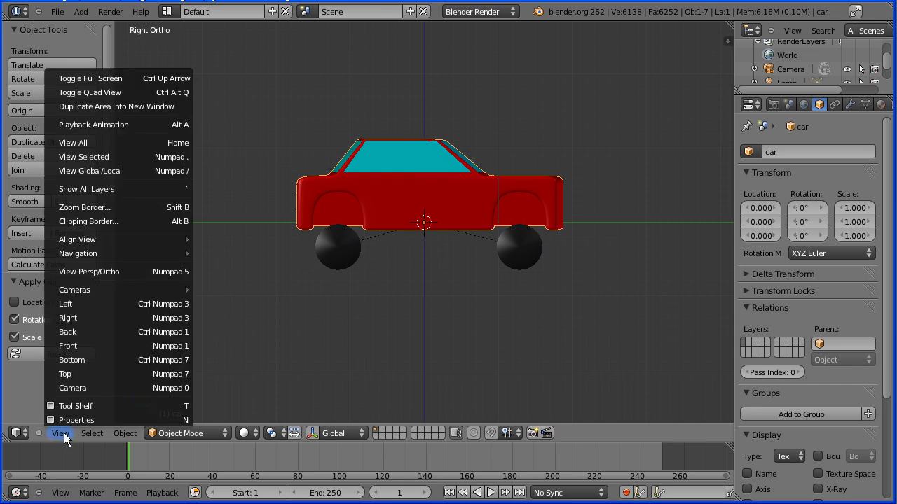
pyautogui.click(129, 359)
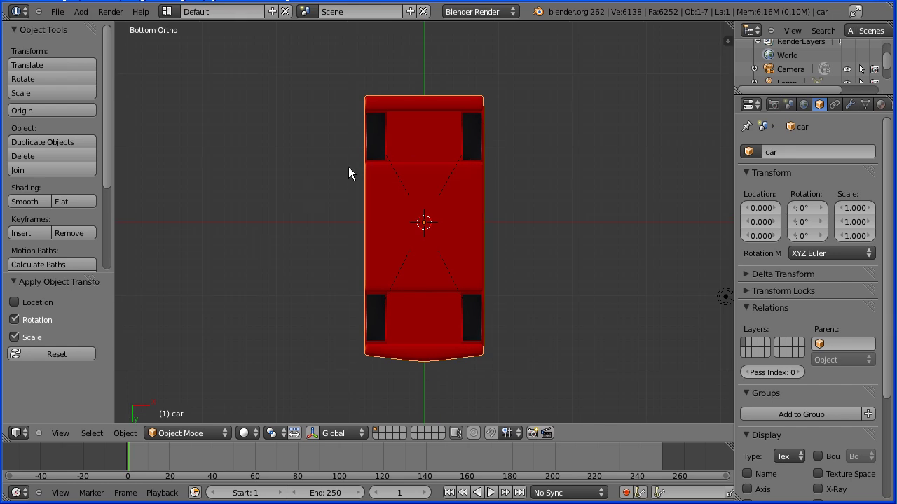
pyautogui.rightClick(384, 145)
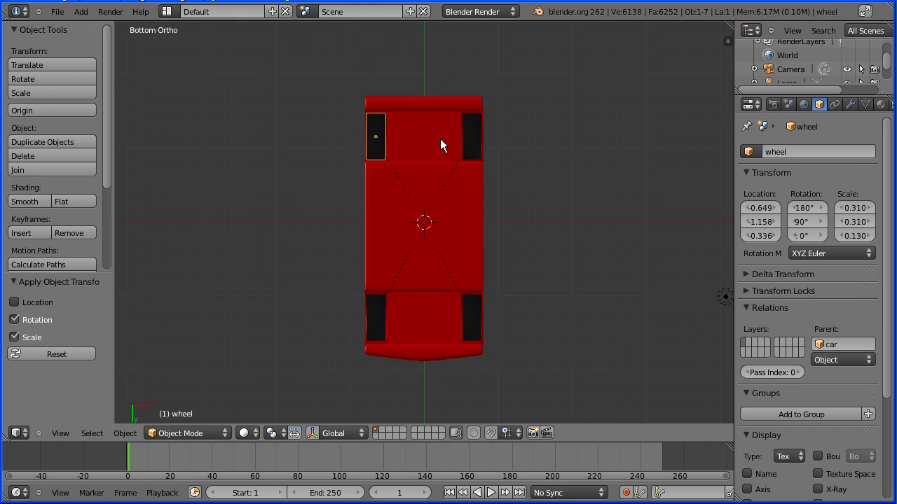
pyautogui.keyDown('shift'); pyautogui.rightClick(465, 140); pyautogui.keyUp('shift')
pyautogui.keyDown('shift'); pyautogui.rightClick(474, 315); pyautogui.keyUp('shift')
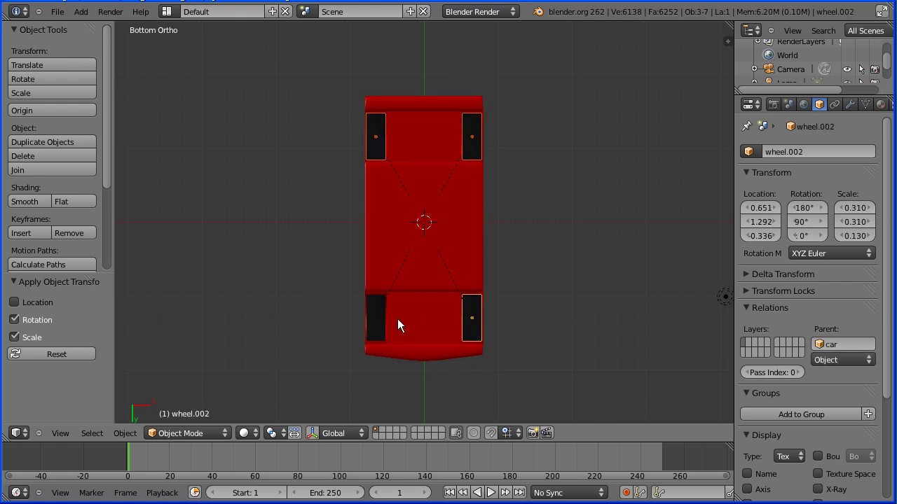
pyautogui.keyDown('shift'); pyautogui.rightClick(376, 323); pyautogui.keyUp('shift')
pyautogui.hotkey('alt', 'p')
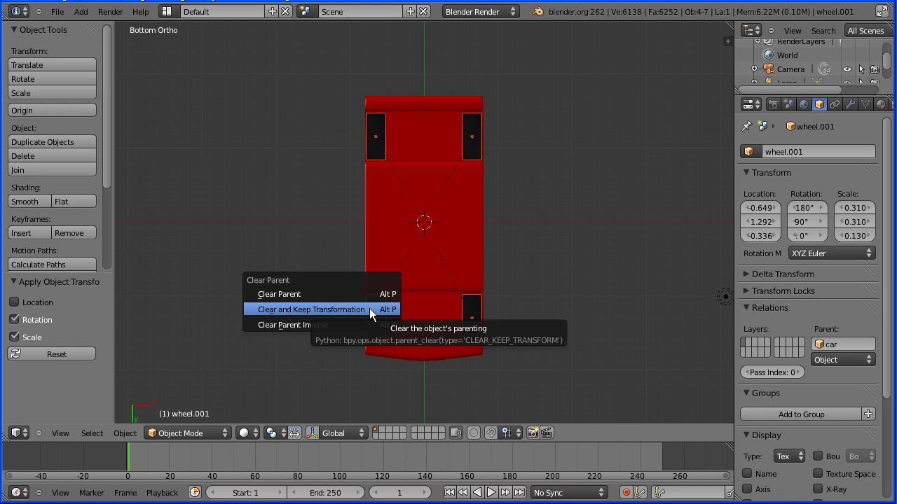
pyautogui.click(369, 308)
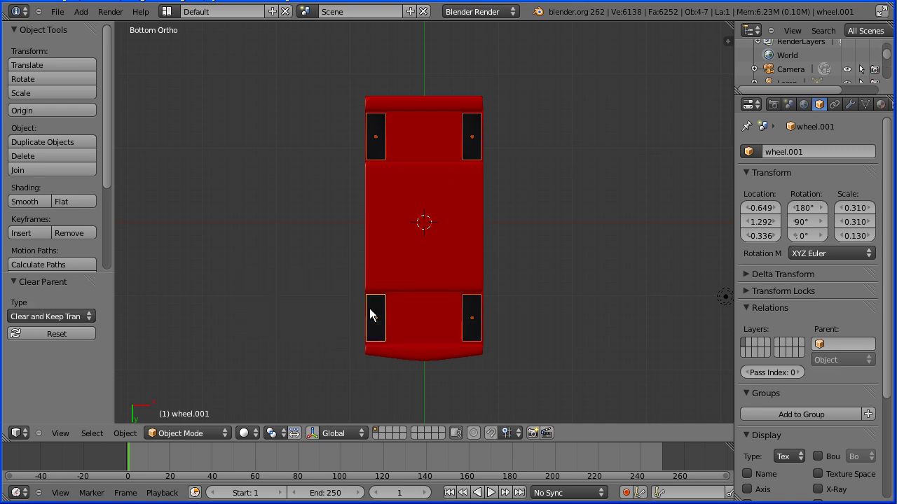
# Step: Round the Y location of wheel.001 to 1.290
pyautogui.rightClick(372, 333)
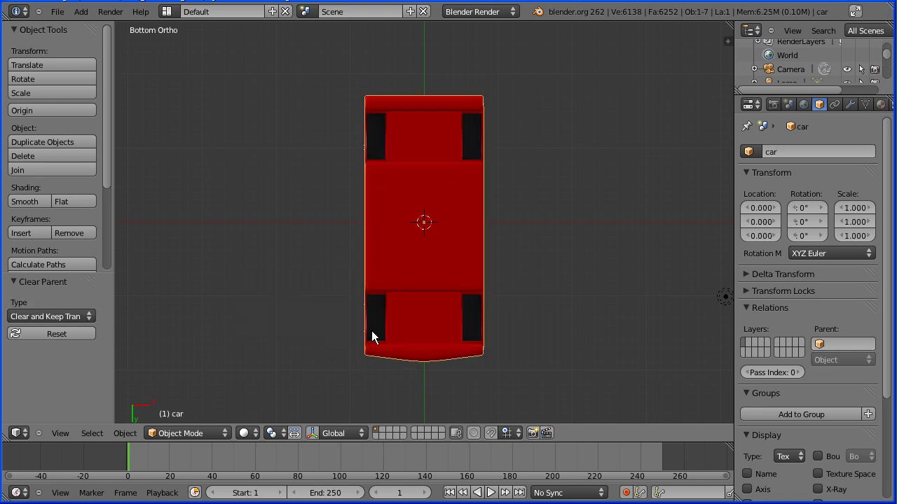
pyautogui.rightClick(375, 335)
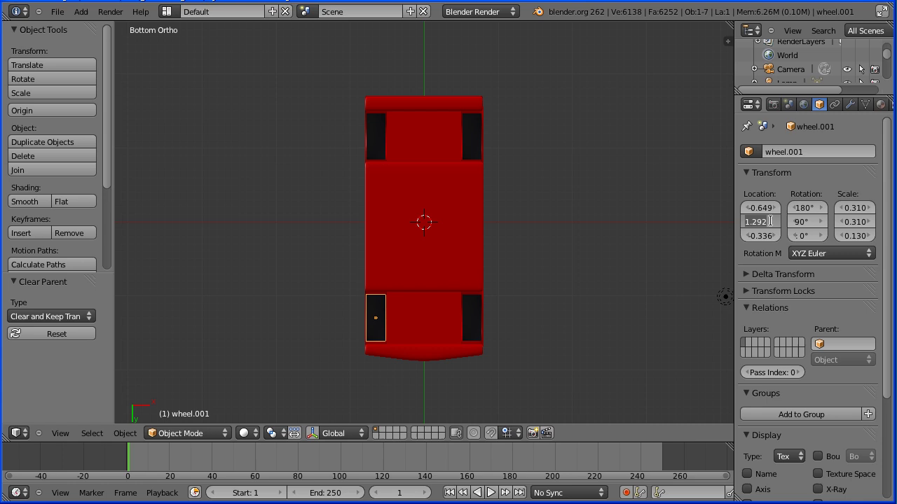
pyautogui.hotkey('ctrl', 'a')
pyautogui.press('End')
pyautogui.press('BackSpace')
pyautogui.click(376, 143)
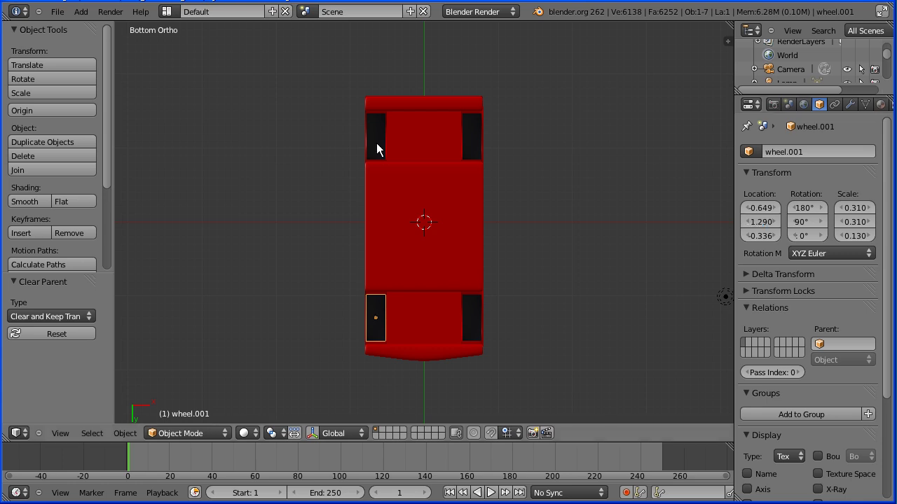
# Step: Set the Y location of the object named wheel to -1.160
pyautogui.rightClick(376, 142)
pyautogui.click(762, 223)
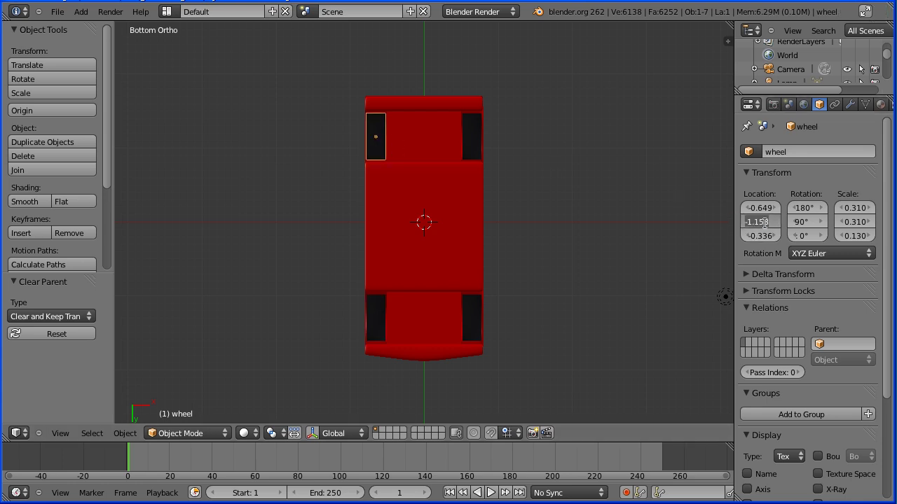
pyautogui.hotkey('ctrl', 'a')
pyautogui.press('BackSpace')
pyautogui.press('BackSpace')
pyautogui.write('6')
pyautogui.press('Return')
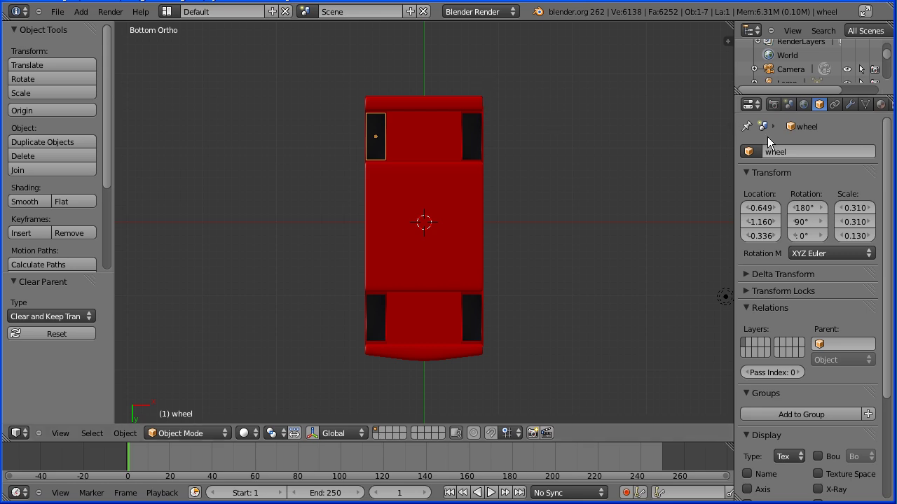
# Step: Rename the object wheel as TireRD and the object wheel.001 as TireFD
pyautogui.click(793, 152)
pyautogui.write('TireRD')
pyautogui.press('Return')
pyautogui.rightClick(381, 318)
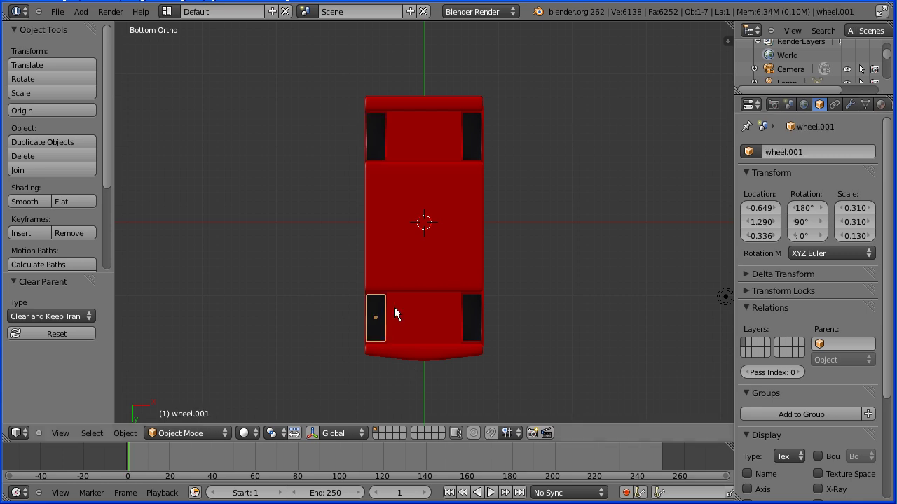
pyautogui.click(798, 151)
pyautogui.write('Tire')
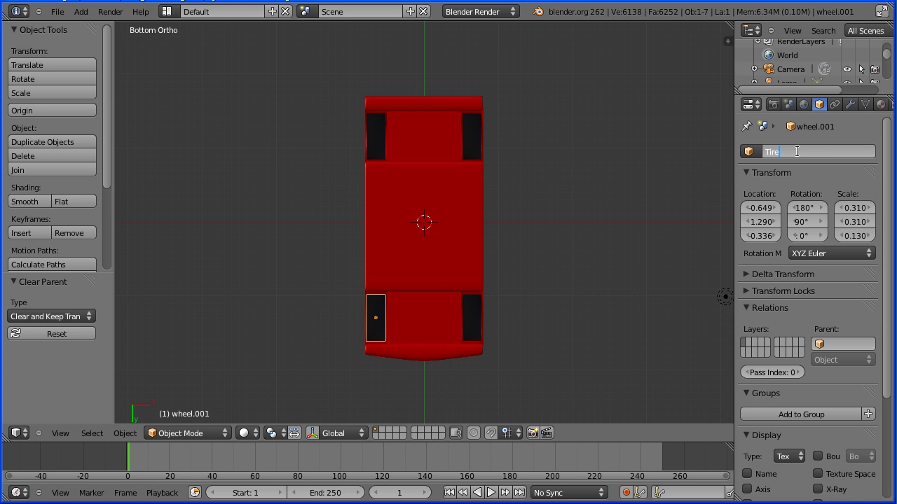
pyautogui.write('Fd')
pyautogui.press('BackSpace')
pyautogui.write('D')
pyautogui.press('Return')
# Step: Rename the object wheel.003 as TireRP and the object wheel.002 as TireFP
pyautogui.rightClick(472, 147)
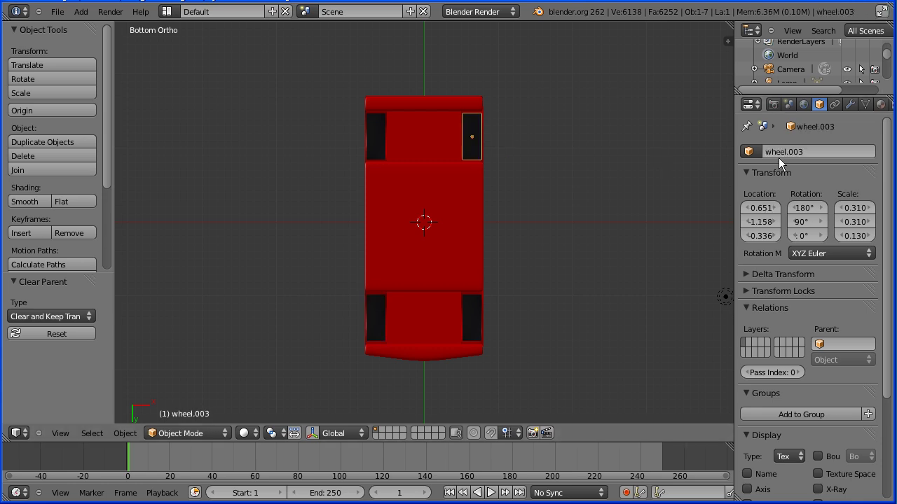
pyautogui.click(776, 152)
pyautogui.write('TireRP')
pyautogui.rightClick(472, 319)
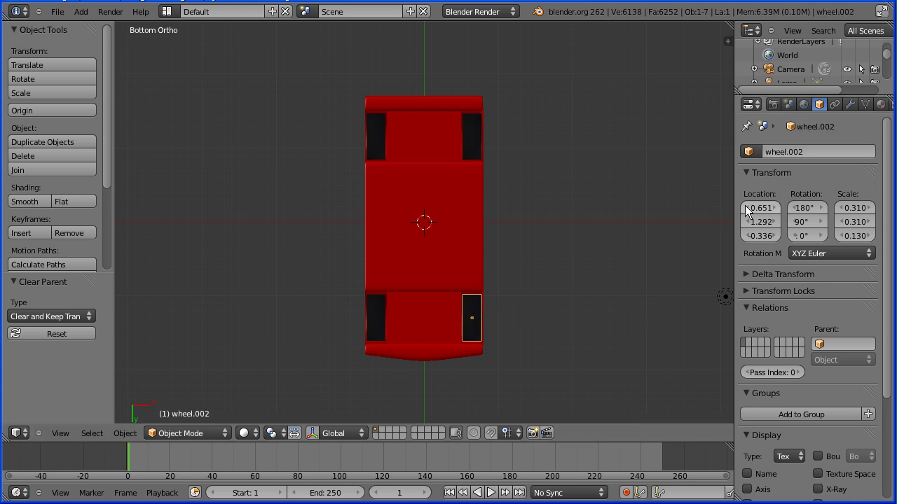
pyautogui.click(798, 152)
pyautogui.write('TireFP')
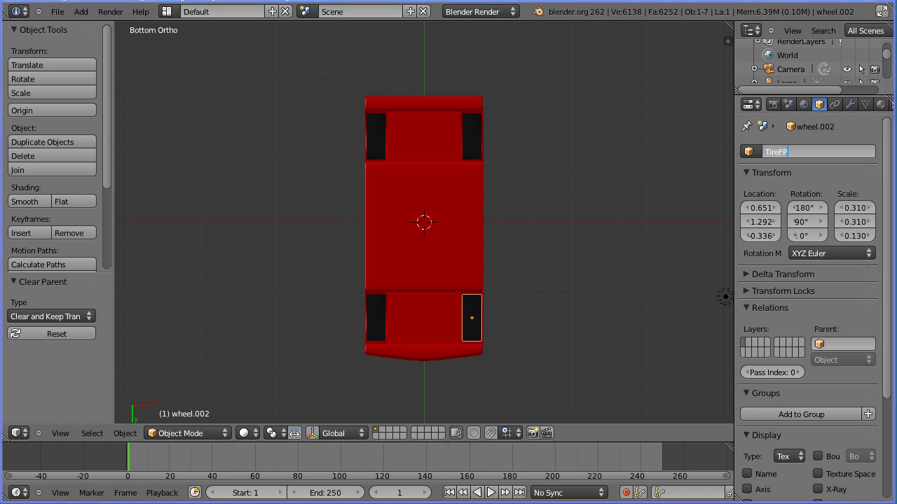
pyautogui.press('Return')
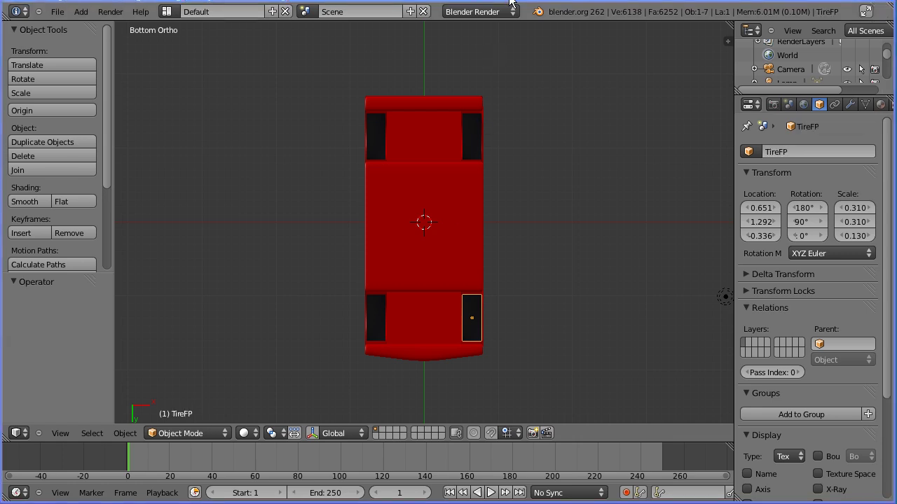
# Step: Select all four tires and apply their rotation and scale
pyautogui.rightClick(468, 142)
pyautogui.keyDown('shift'); pyautogui.rightClick(379, 147); pyautogui.keyUp('shift')
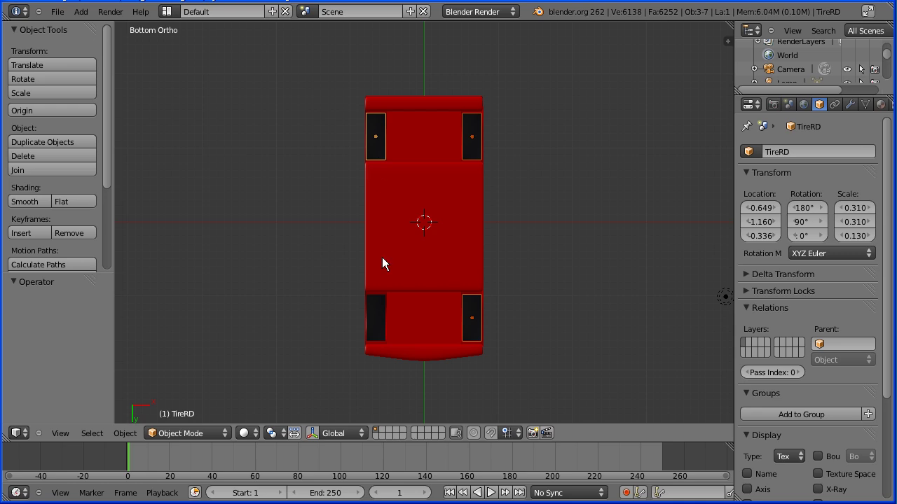
pyautogui.keyDown('shift'); pyautogui.rightClick(381, 322); pyautogui.keyUp('shift')
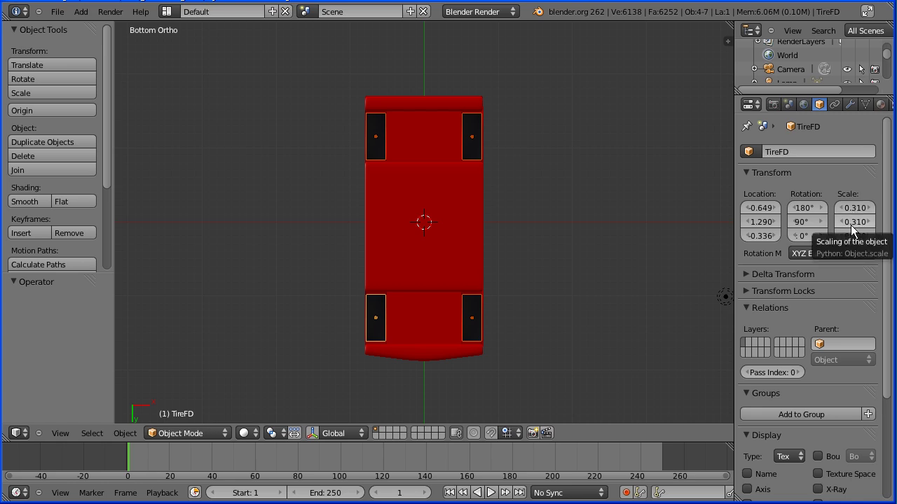
pyautogui.click(125, 433)
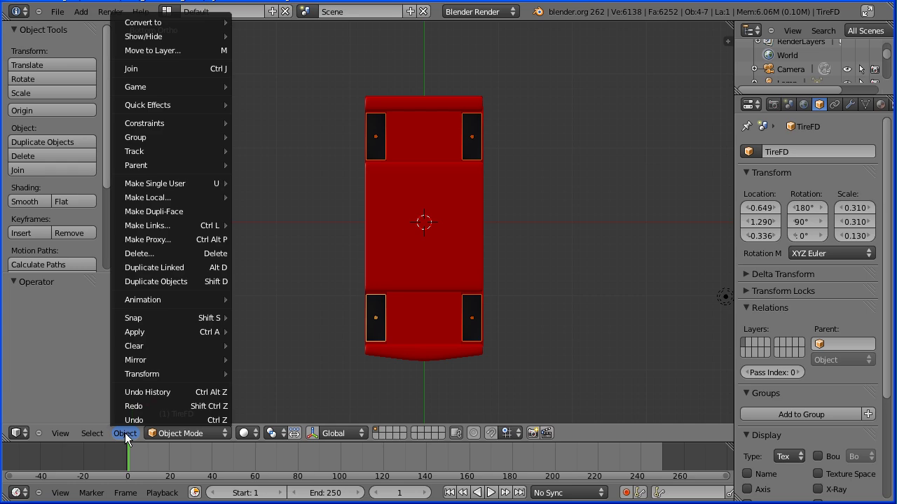
pyautogui.moveTo(156, 333)
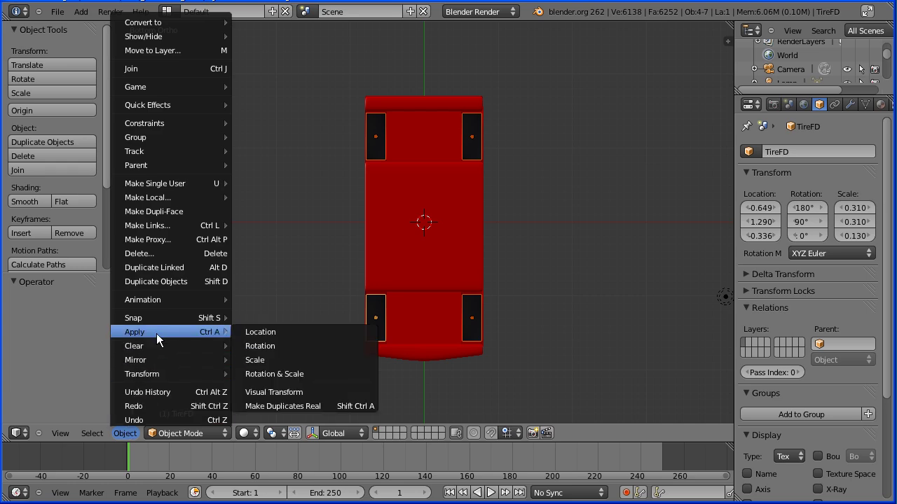
pyautogui.click(343, 375)
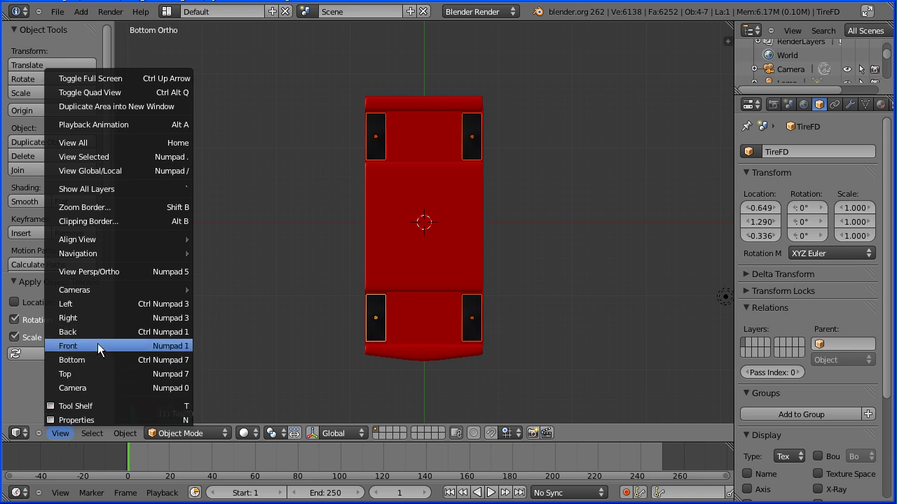
# Step: In the right side view, move the four tires down about 0.52 units along the Z axis
pyautogui.click(122, 318)
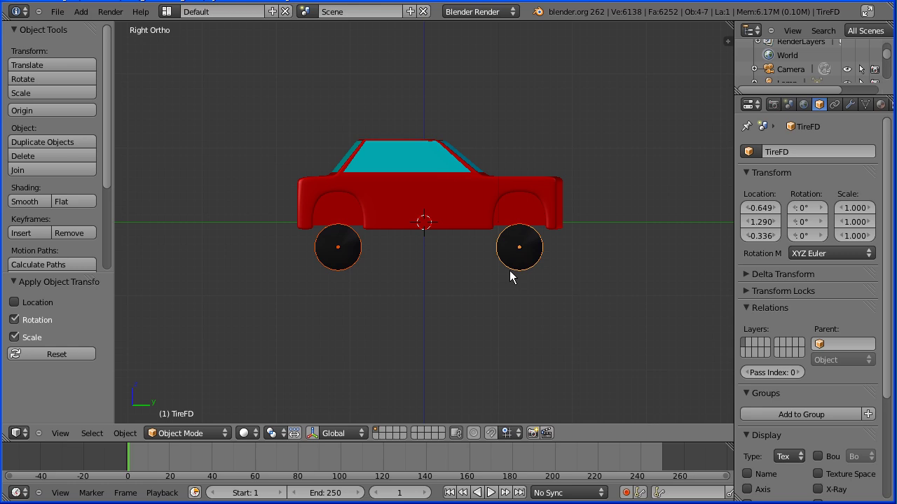
pyautogui.press('g')
pyautogui.press('z')
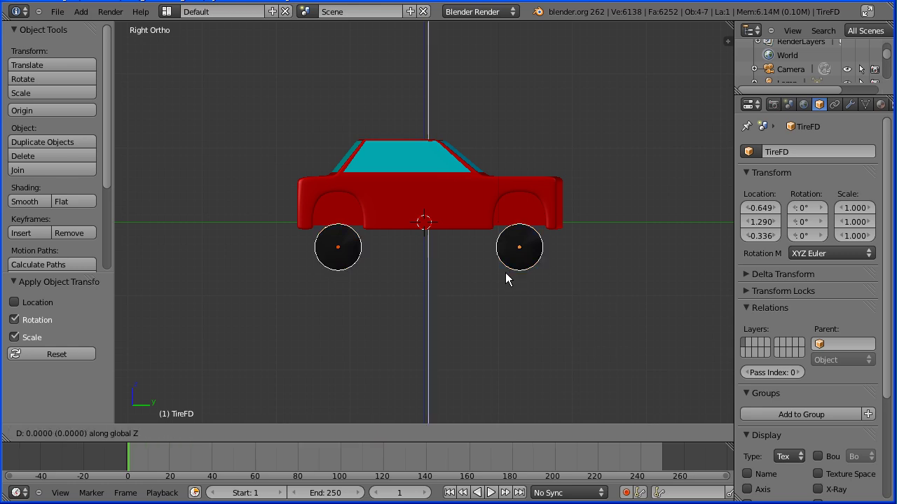
pyautogui.click(495, 310)
# Step: Move the car body up about 0.94 units along the Z axis
pyautogui.rightClick(464, 199)
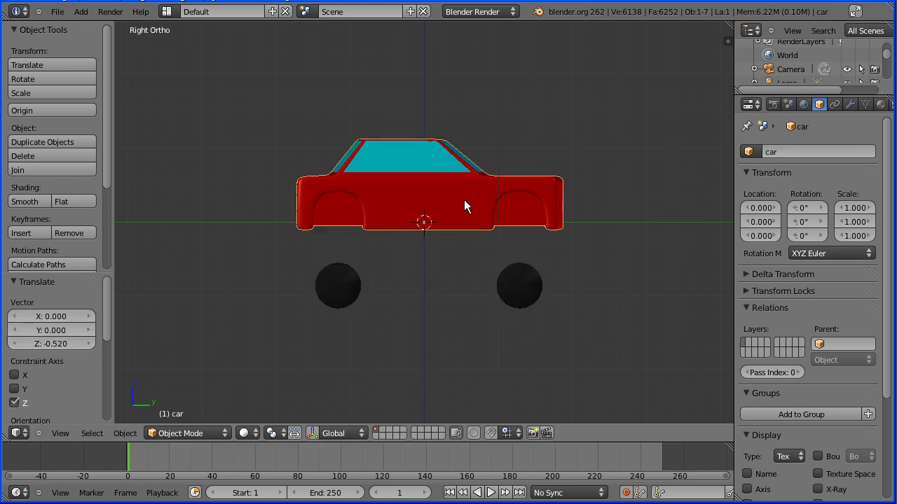
pyautogui.press('g')
pyautogui.press('z')
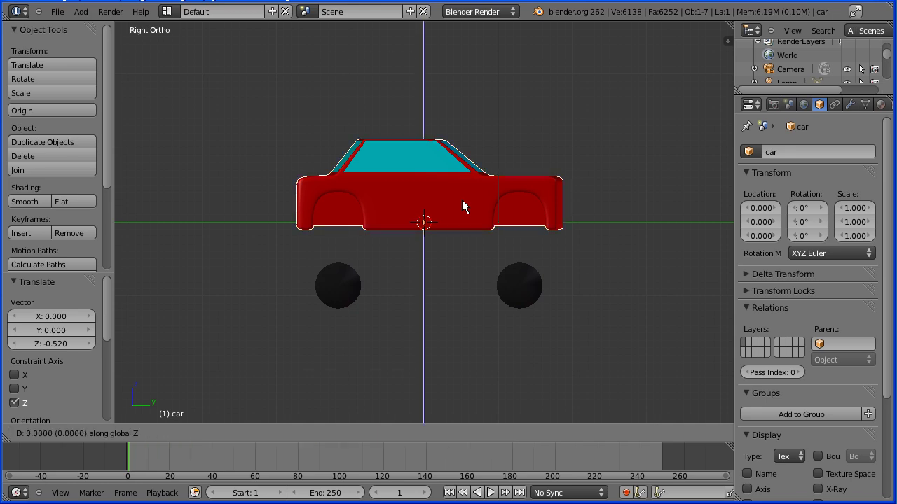
pyautogui.click(466, 130)
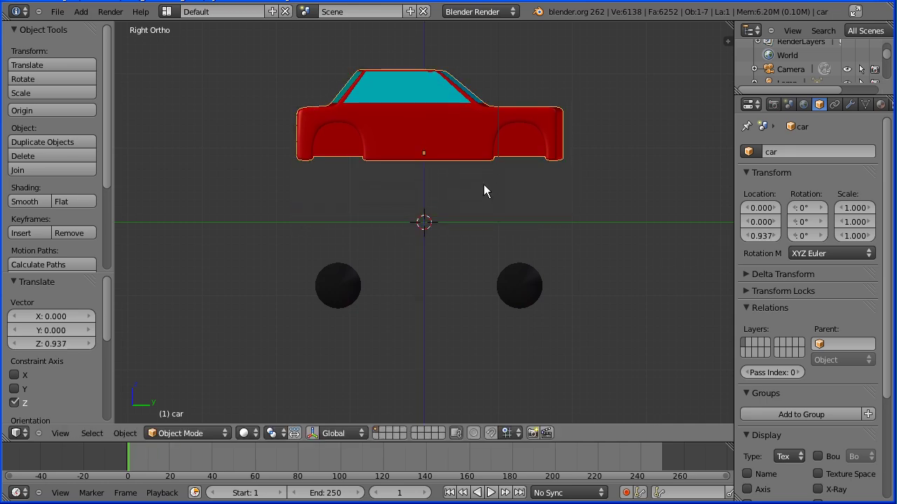
# Step: Add a plane mesh at the scene's origin and scale it by 100 as the ground
pyautogui.moveTo(596, 304); pyautogui.dragTo(208, 85, button='middle')
pyautogui.click(80, 11)
pyautogui.moveTo(94, 26)
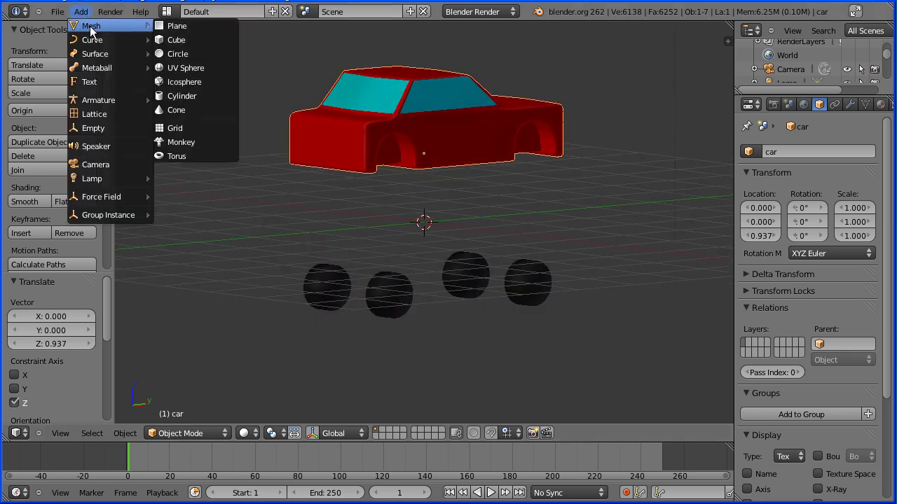
pyautogui.click(187, 28)
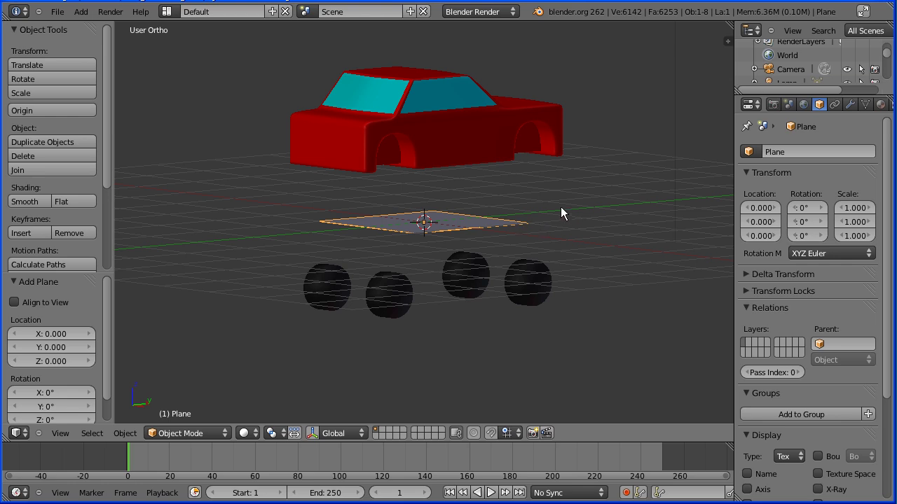
pyautogui.write('s')
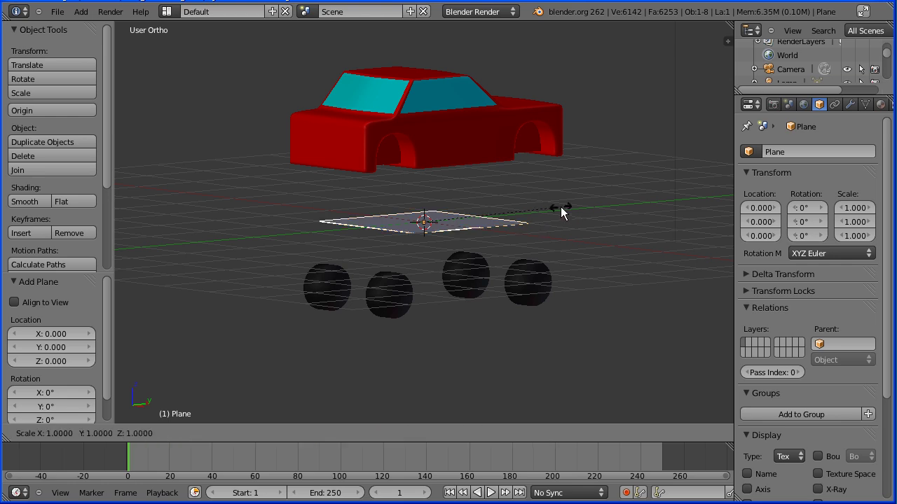
pyautogui.write('100')
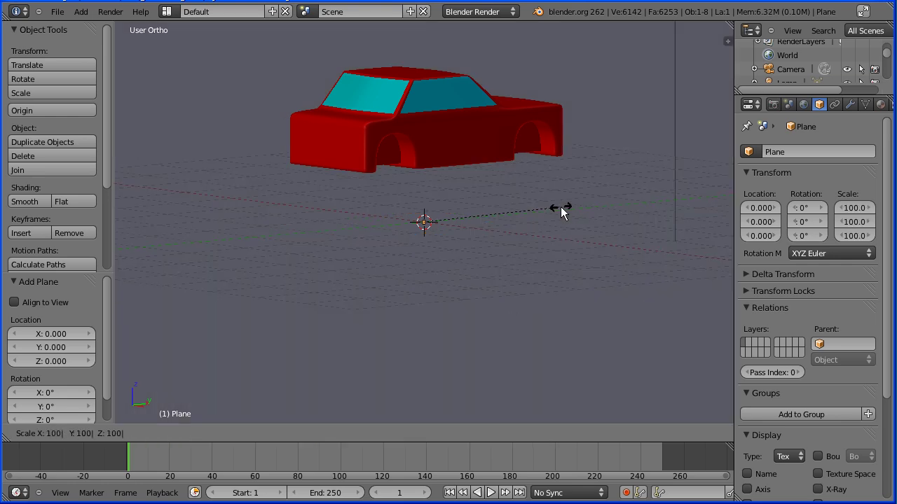
pyautogui.press('Return')
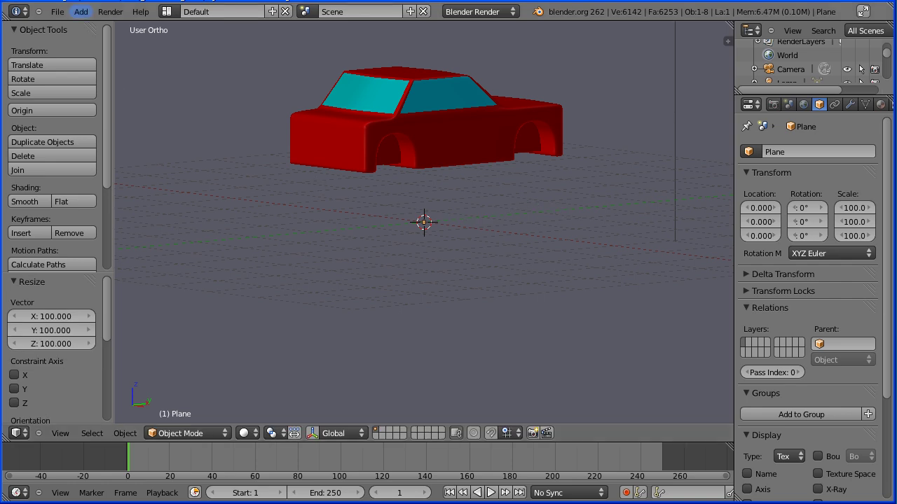
# Step: Switch the render engine to Blender Game and set the car body's physics type to Rigid Body
pyautogui.click(494, 12)
pyautogui.click(507, 44)
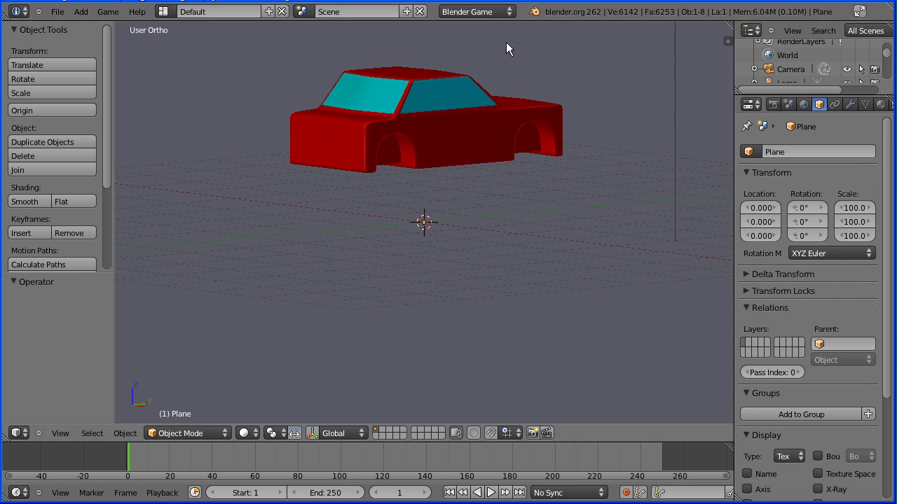
pyautogui.rightClick(458, 140)
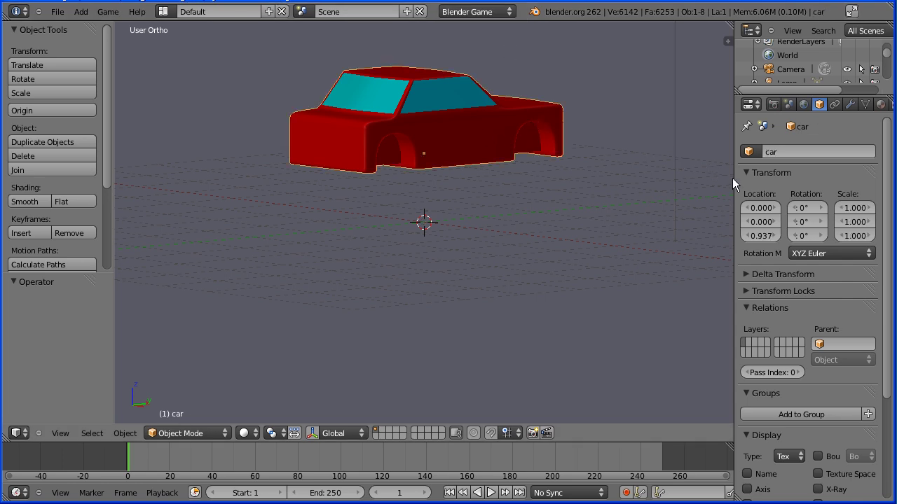
pyautogui.moveTo(733, 181); pyautogui.dragTo(690, 195)
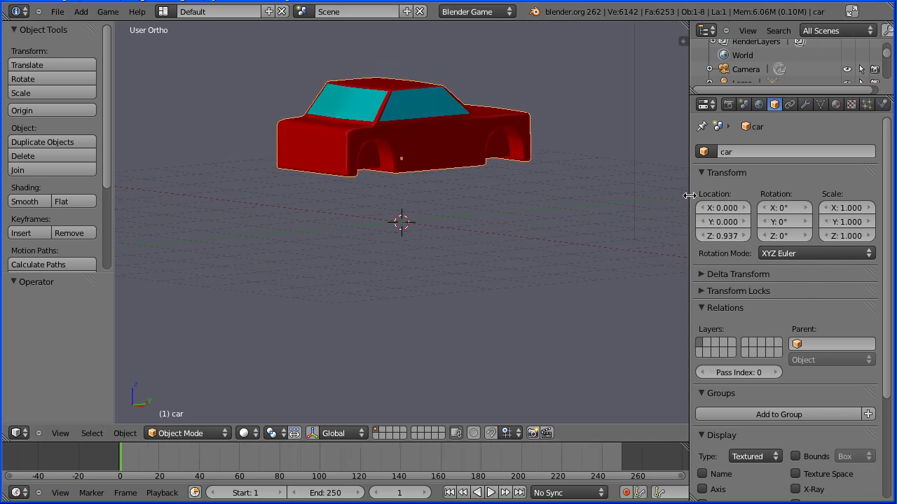
pyautogui.click(880, 106)
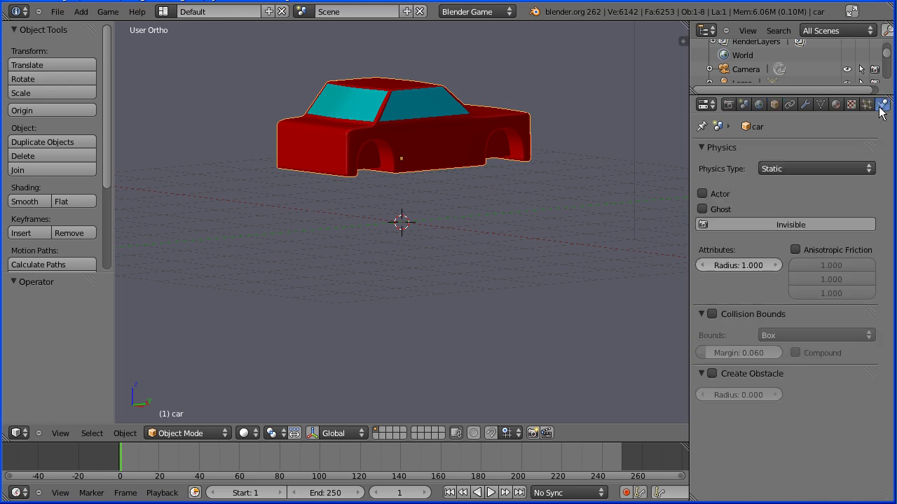
pyautogui.click(836, 168)
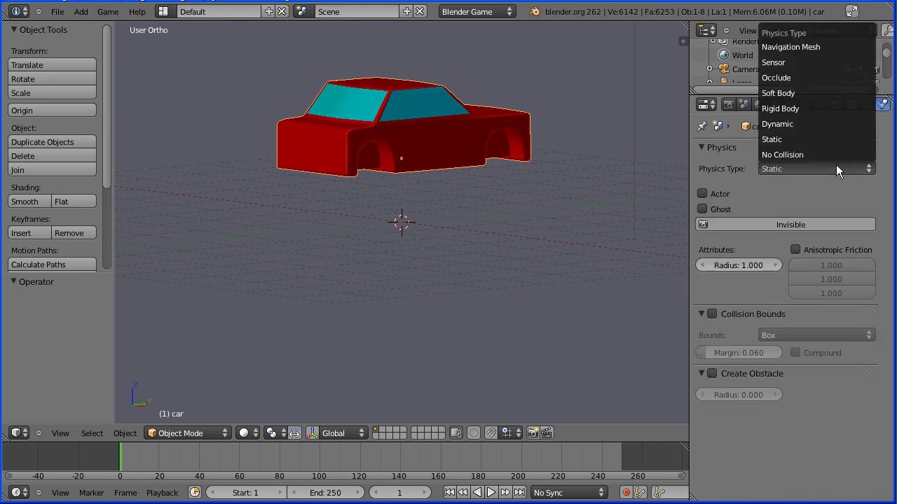
pyautogui.click(831, 109)
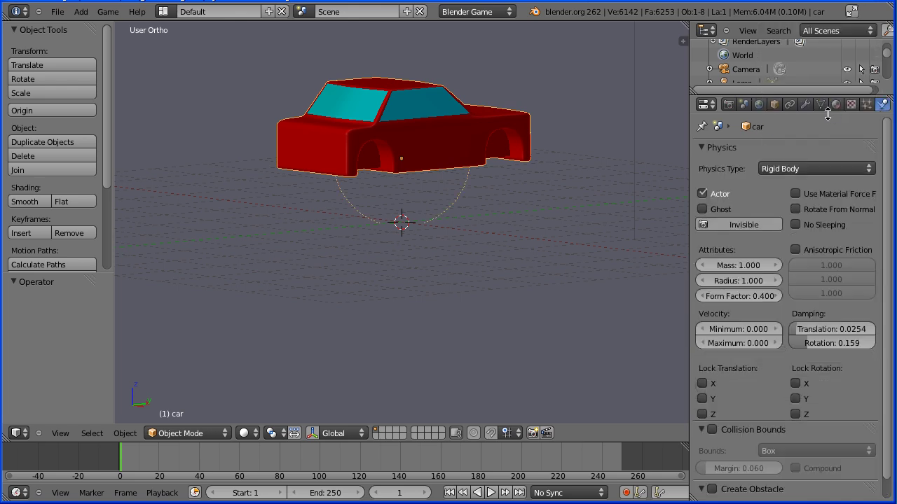
# Step: Enable No Sleeping for the car body and set its mass to 200
pyautogui.click(795, 225)
pyautogui.click(747, 266)
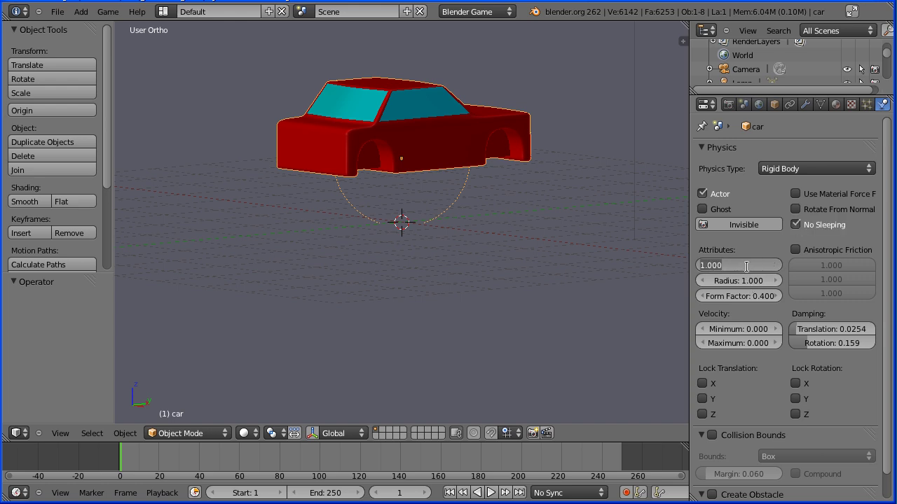
pyautogui.write('200')
pyautogui.press('Return')
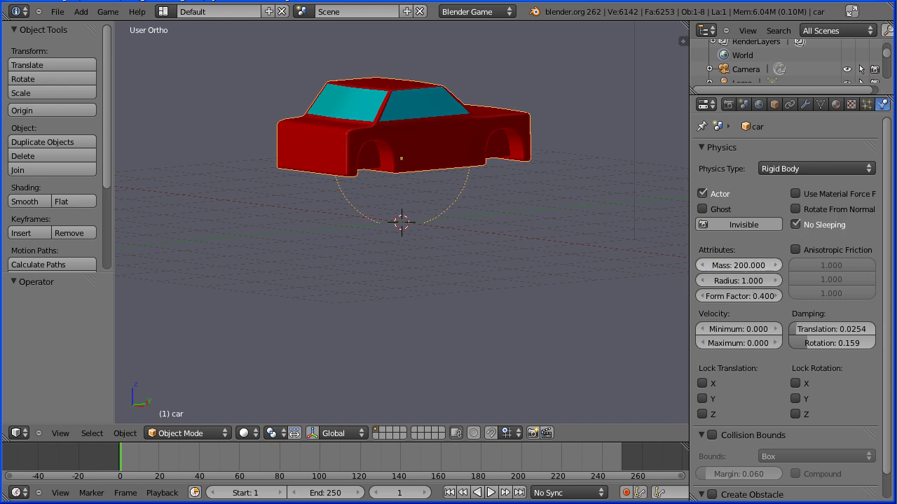
# Step: Enable collision bounds for the car body with Convex Hull as the bounds type
pyautogui.click(712, 435)
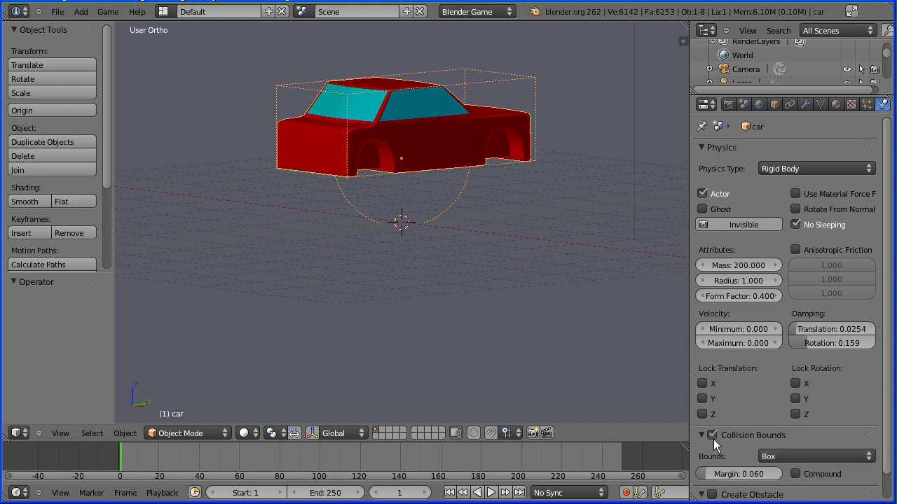
pyautogui.click(810, 457)
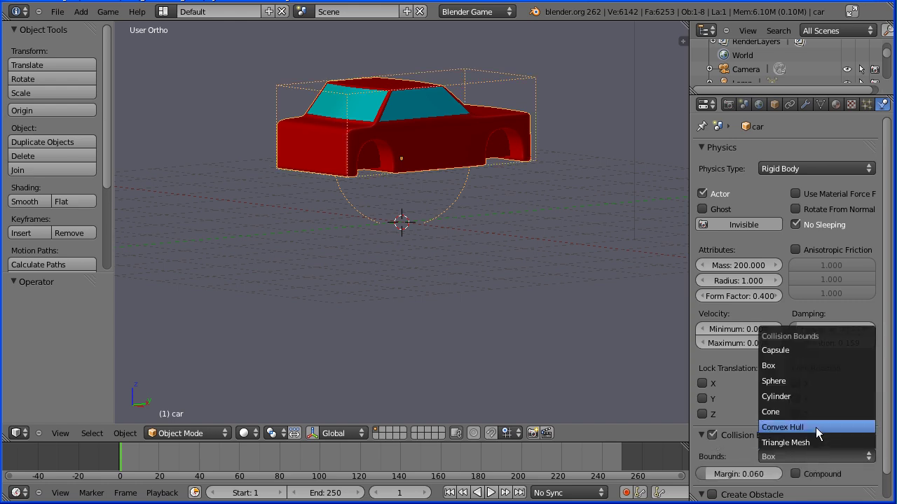
pyautogui.click(816, 426)
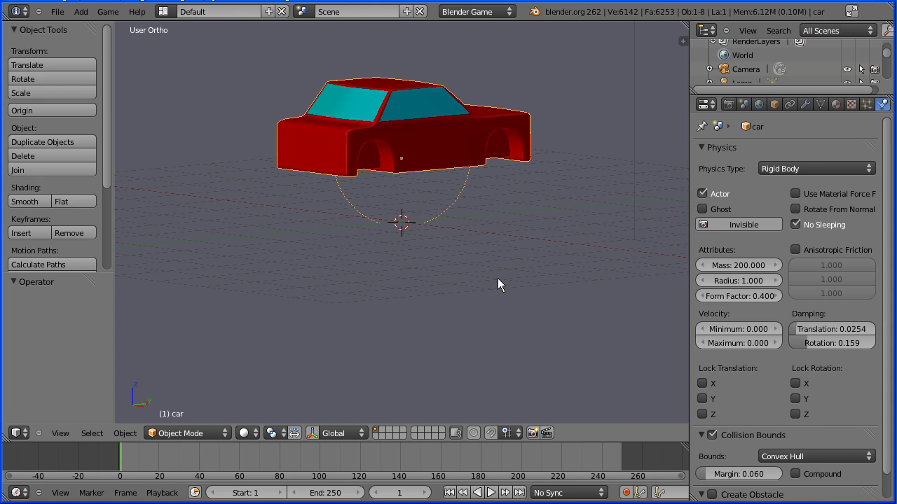
# Step: Set the physics type of TireFP and TireFD to No Collision
pyautogui.press('p')
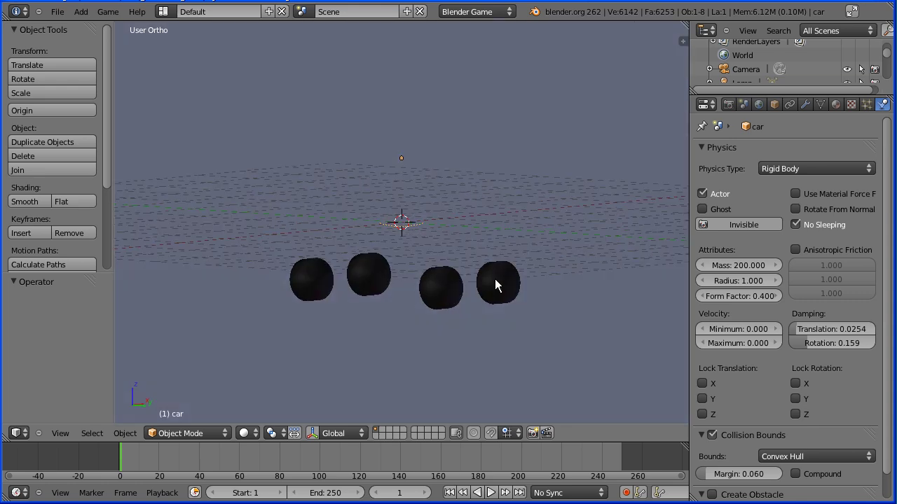
pyautogui.rightClick(495, 280)
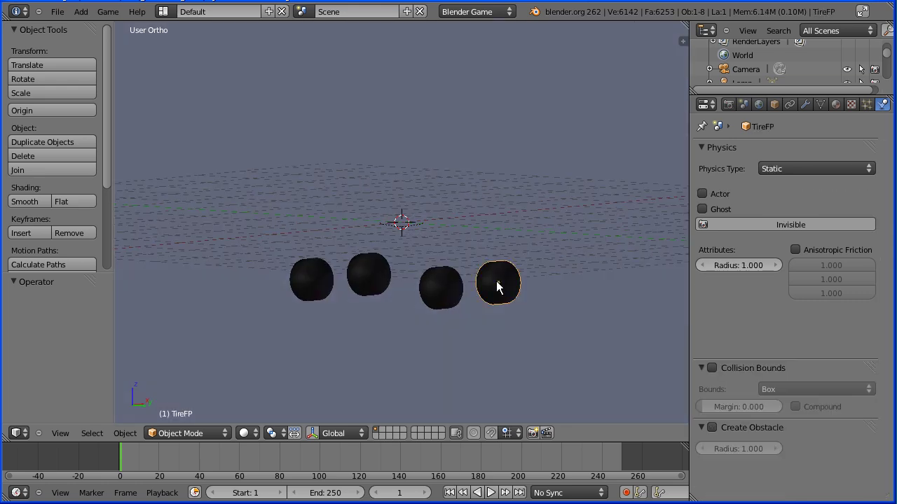
pyautogui.click(781, 169)
pyautogui.click(798, 153)
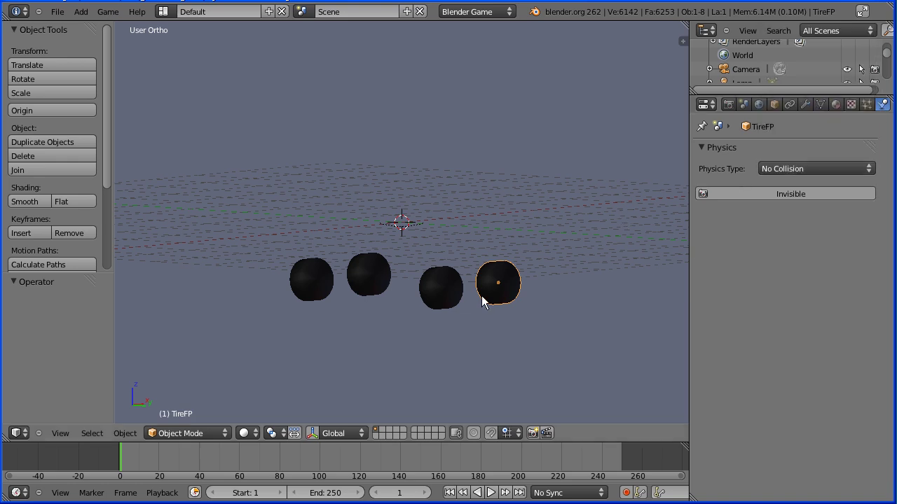
pyautogui.rightClick(458, 295)
pyautogui.click(774, 169)
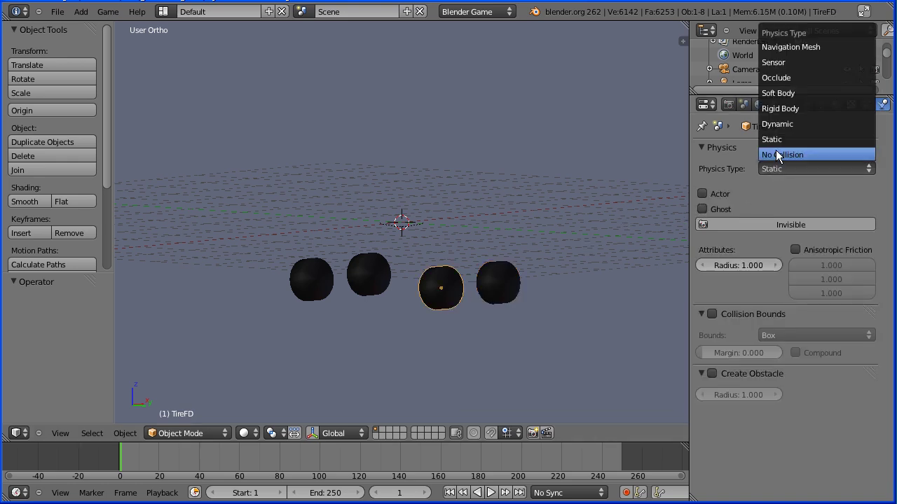
pyautogui.click(779, 154)
# Step: Set the physics type of TireRP and TireRD to No Collision
pyautogui.rightClick(379, 276)
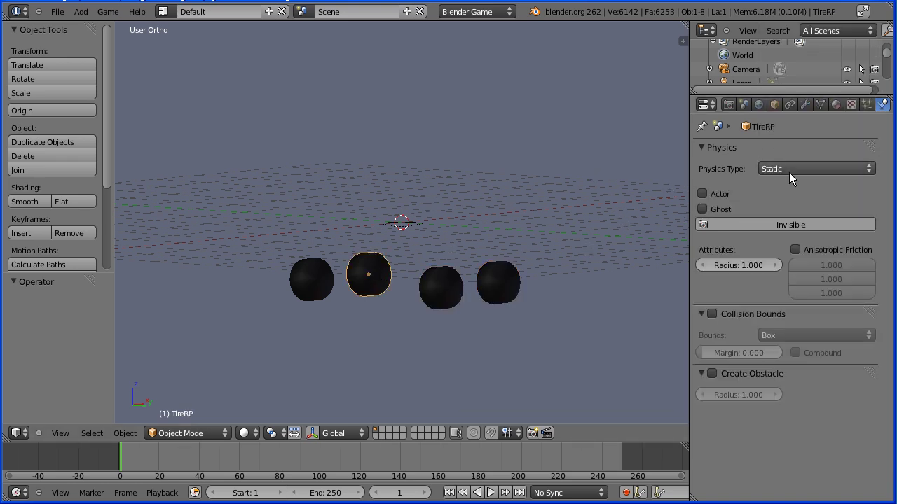
pyautogui.click(789, 171)
pyautogui.click(787, 154)
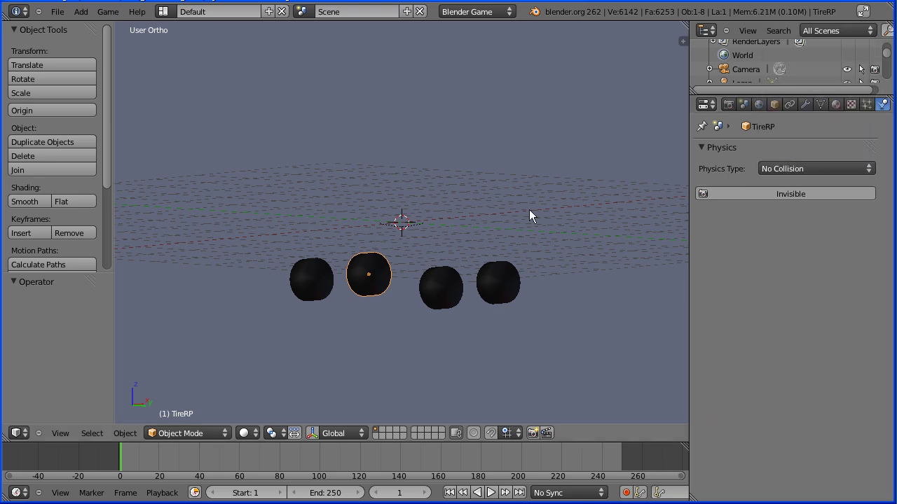
pyautogui.rightClick(311, 276)
pyautogui.click(779, 170)
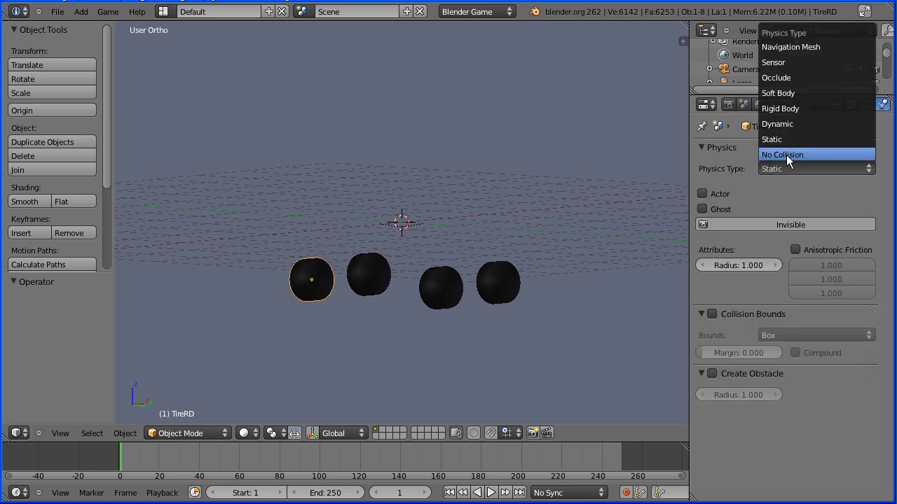
pyautogui.click(786, 155)
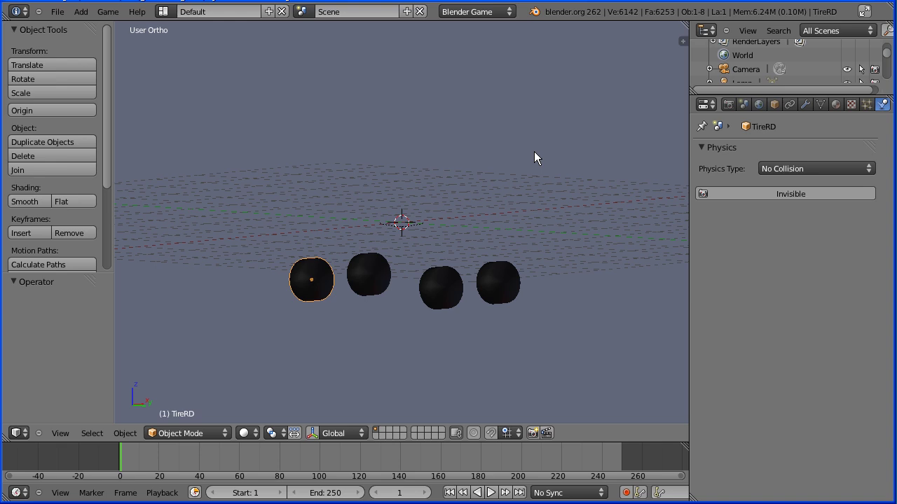